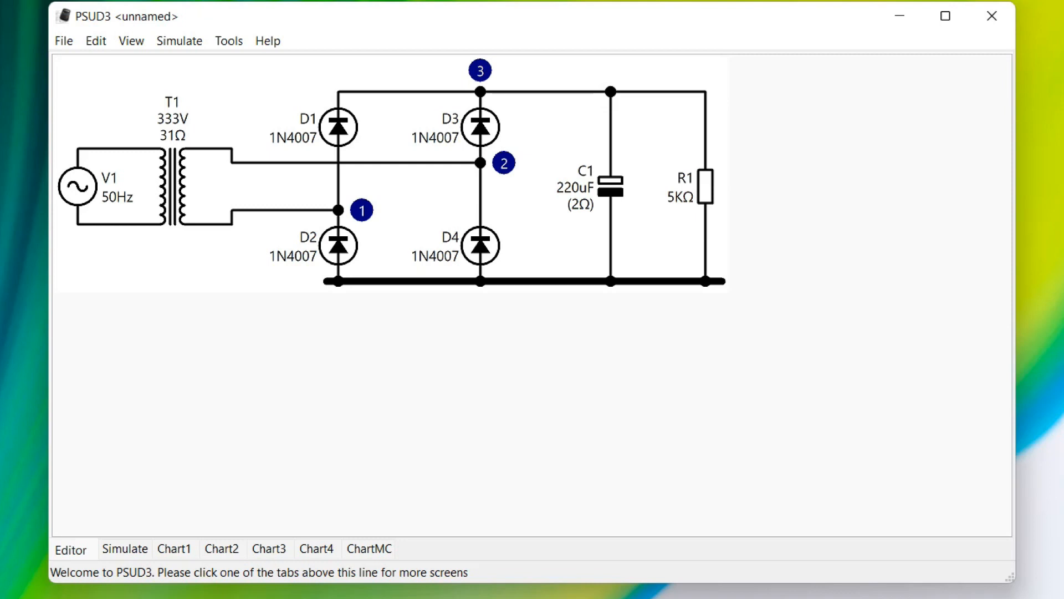
Step: Look through the simulation settings and the Chart1 to Chart4 screens, and return to the schematic editor
{"action": "left_click", "coordinate": [125, 549]}
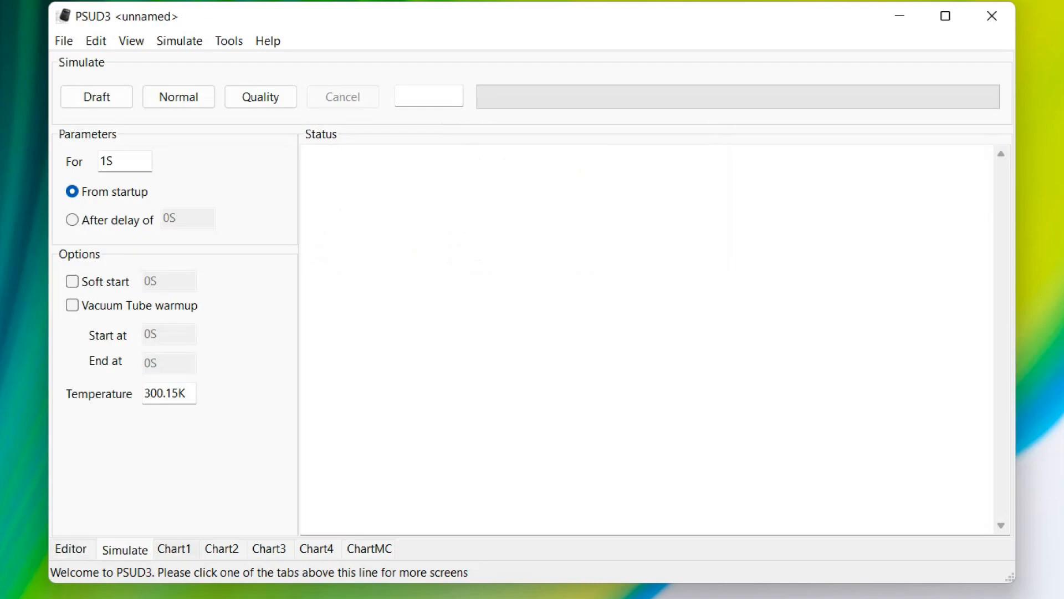
{"action": "left_click", "coordinate": [175, 549]}
{"action": "left_click", "coordinate": [222, 549]}
{"action": "left_click", "coordinate": [270, 549]}
{"action": "left_click", "coordinate": [316, 548]}
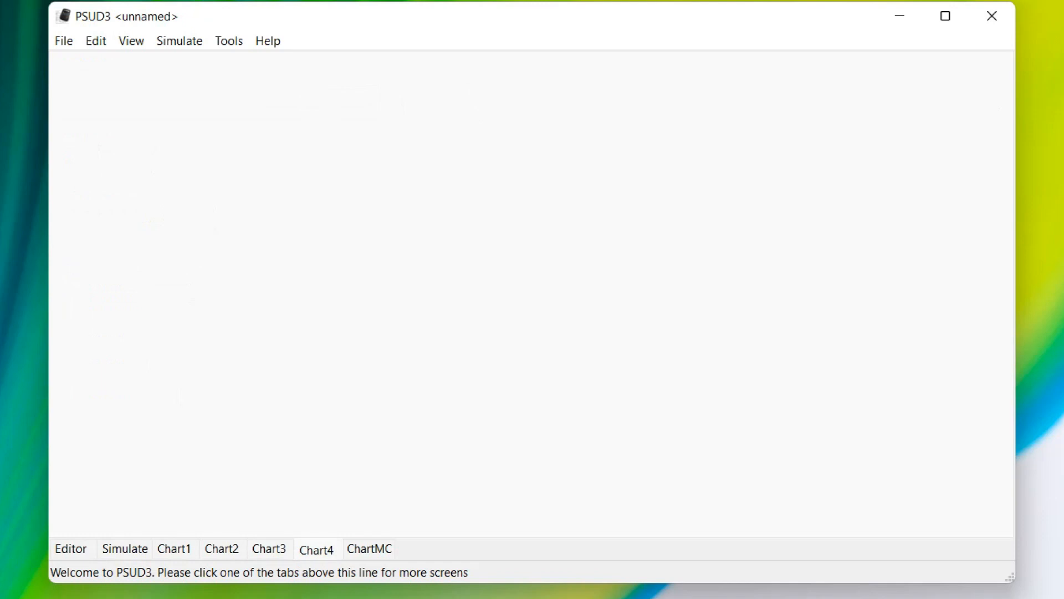
{"action": "left_click", "coordinate": [269, 549]}
{"action": "left_click", "coordinate": [222, 549]}
{"action": "left_click", "coordinate": [174, 549]}
{"action": "left_click", "coordinate": [71, 548]}
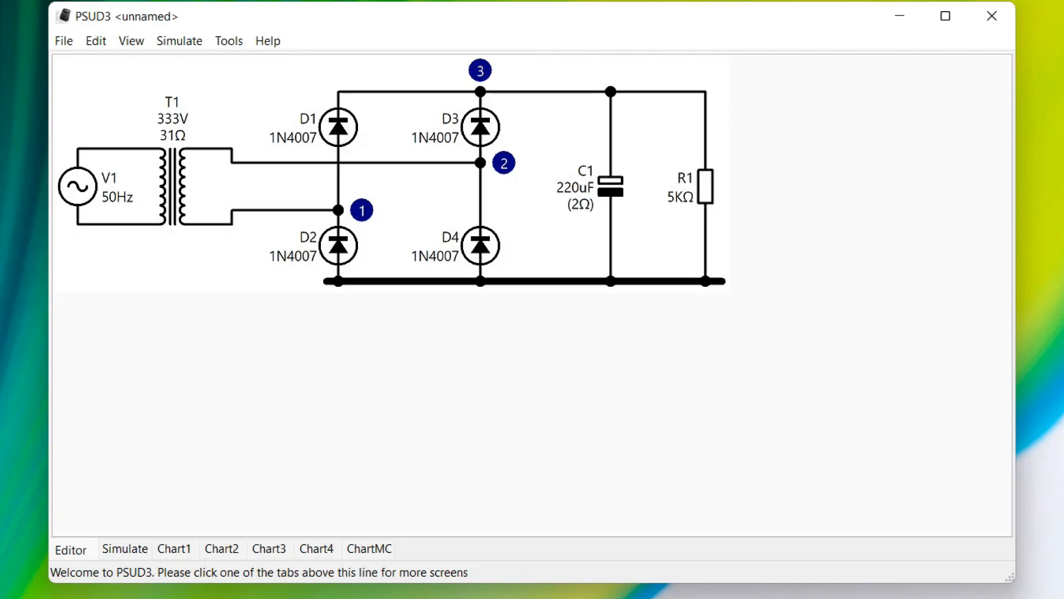
Step: Examine the schematic at different zoom levels, fit it to the window width, and restore 100% zoom
{"action": "scroll", "coordinate": [290, 174], "scroll_direction": "up", "scroll_amount": 4}
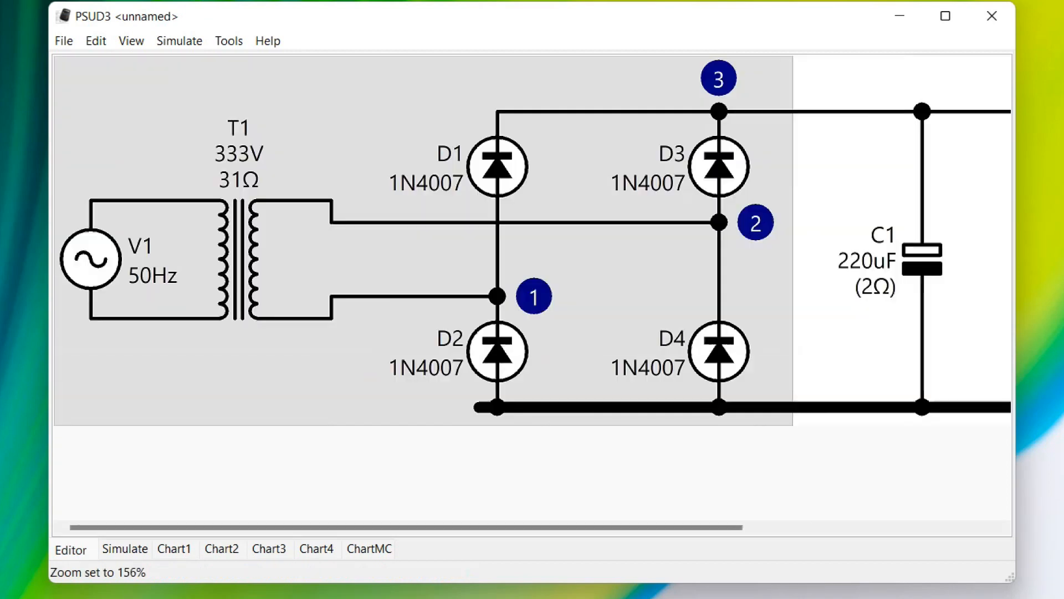
{"action": "scroll", "coordinate": [524, 287], "scroll_direction": "down", "scroll_amount": 4}
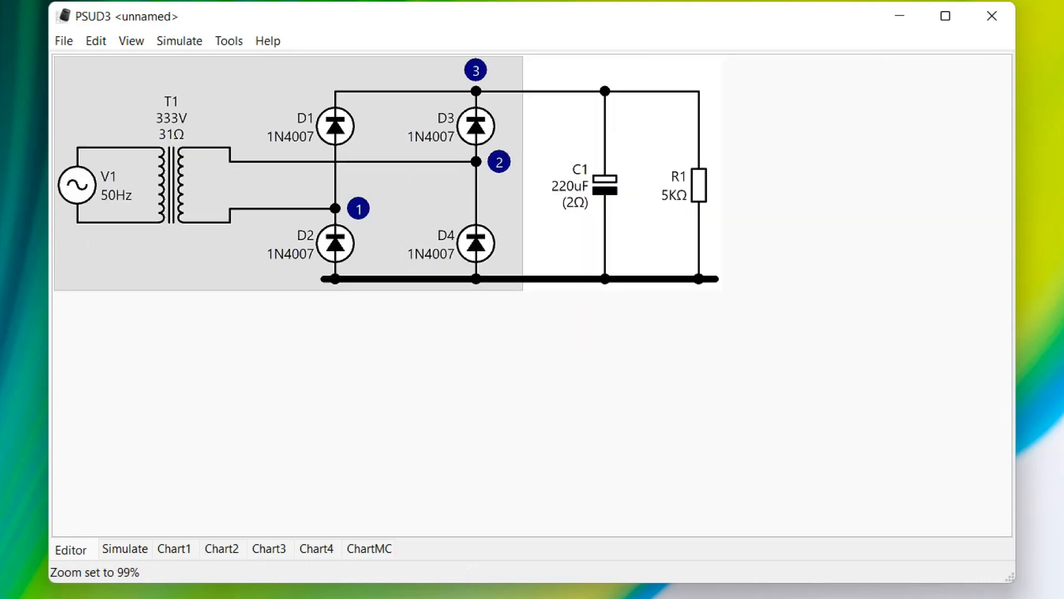
{"action": "scroll", "coordinate": [532, 237], "scroll_direction": "up", "scroll_amount": 2}
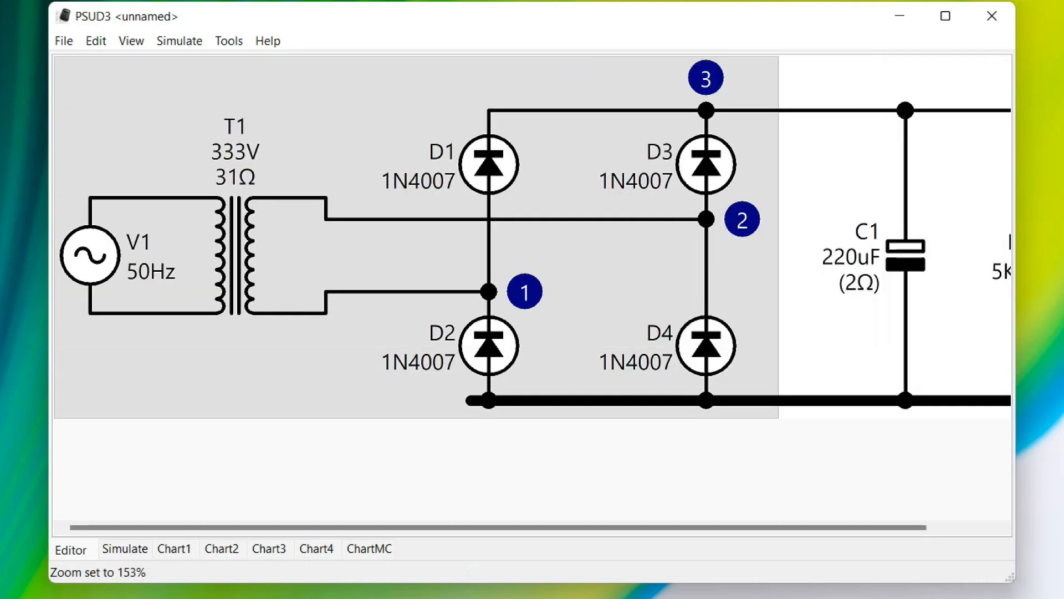
{"action": "scroll", "coordinate": [533, 294], "scroll_direction": "up", "scroll_amount": 2}
{"action": "scroll", "coordinate": [532, 294], "scroll_direction": "down", "scroll_amount": 4}
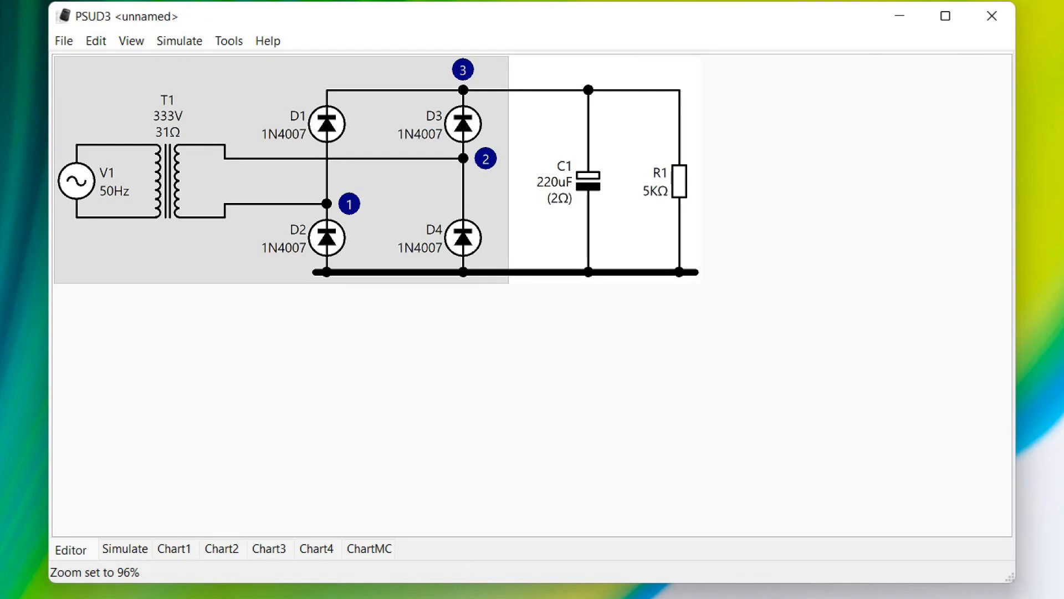
{"action": "key", "text": "ctrl+0"}
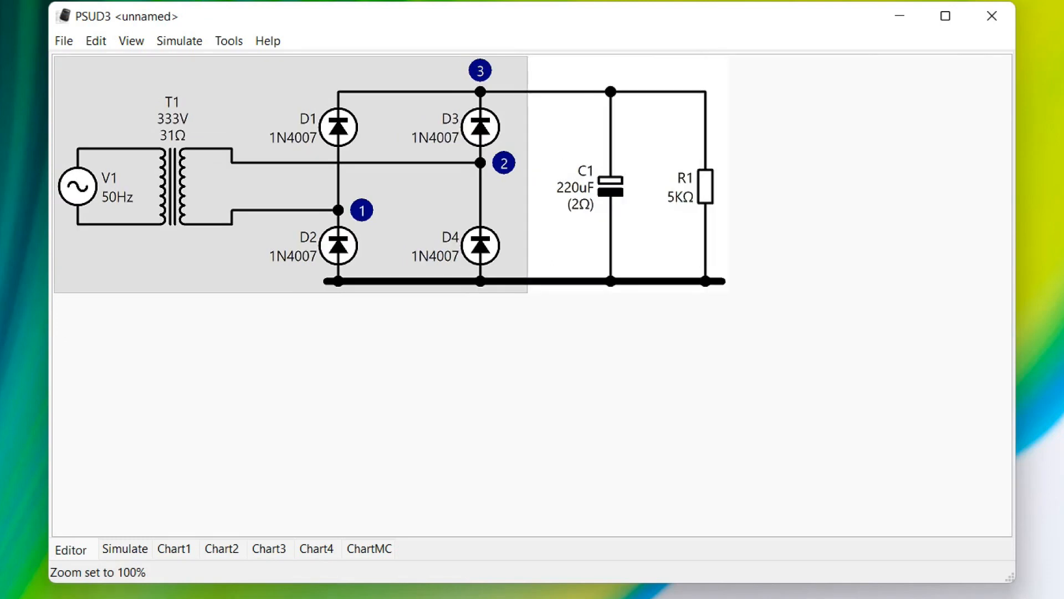
{"action": "key", "text": "ctrl+0"}
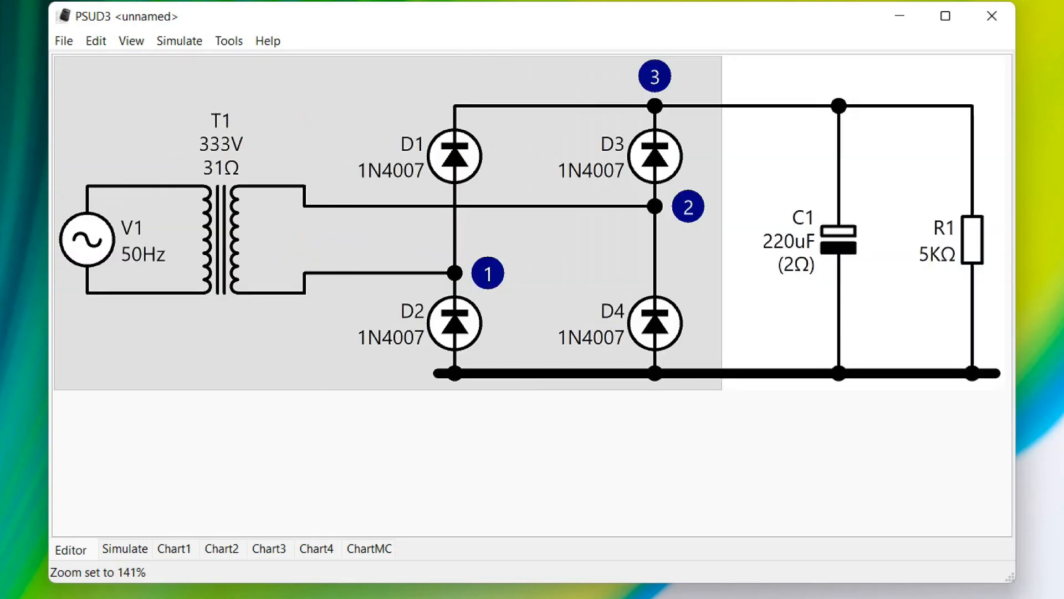
{"action": "key", "text": "ctrl+0"}
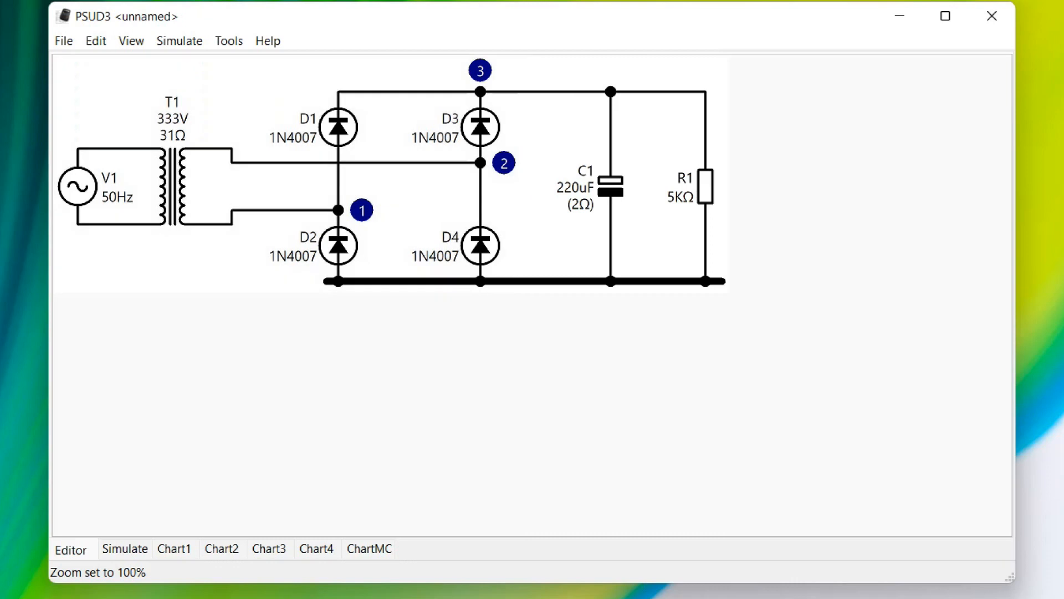
Step: Insert an R filter before the load resistor, followed by an RZC filter between it and the load
{"action": "right_click", "coordinate": [663, 265]}
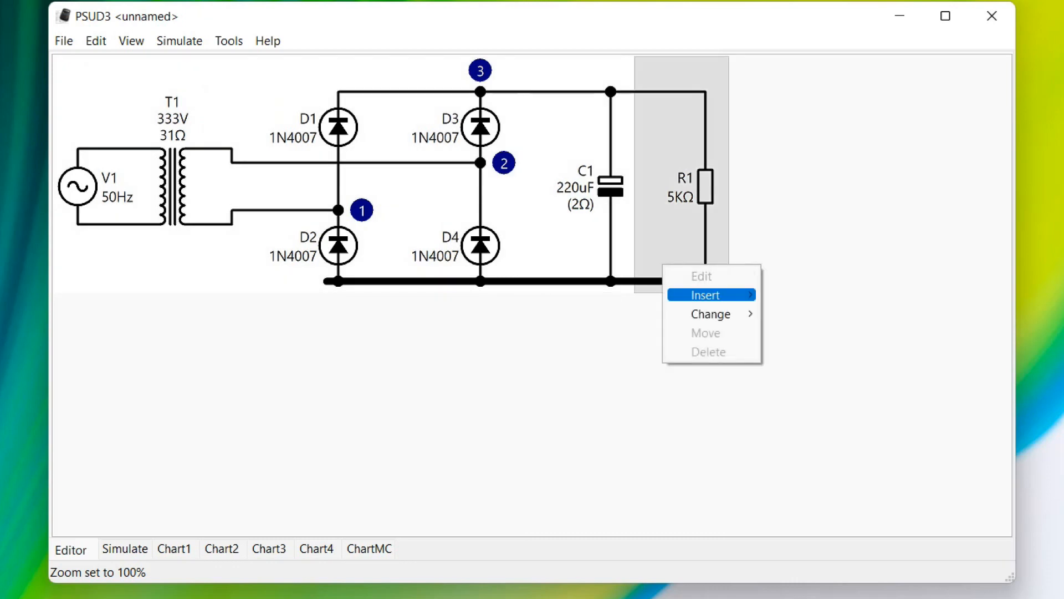
{"action": "mouse_move", "coordinate": [709, 295]}
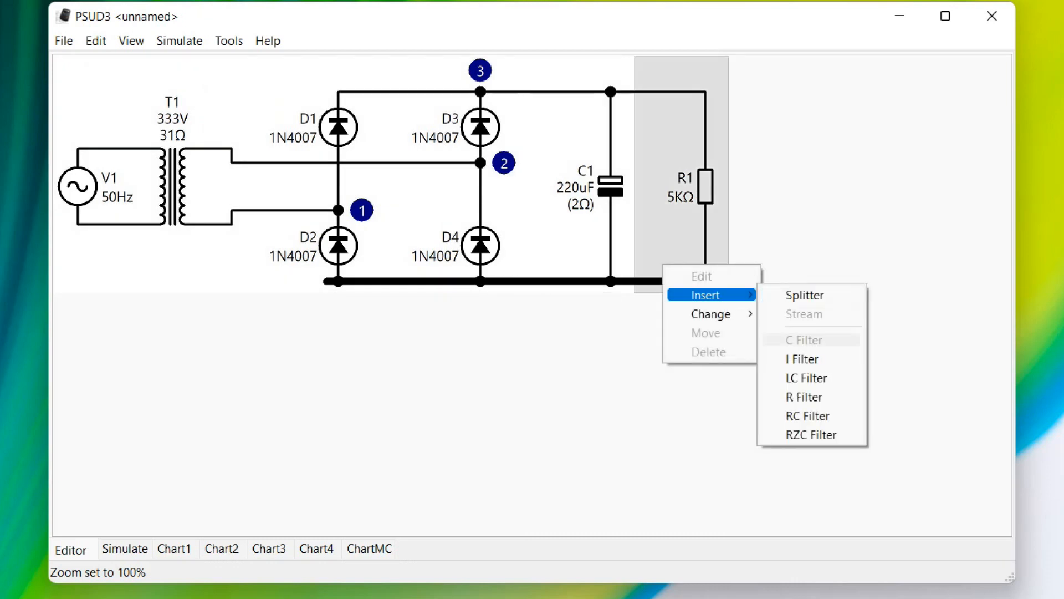
{"action": "left_click", "coordinate": [807, 397]}
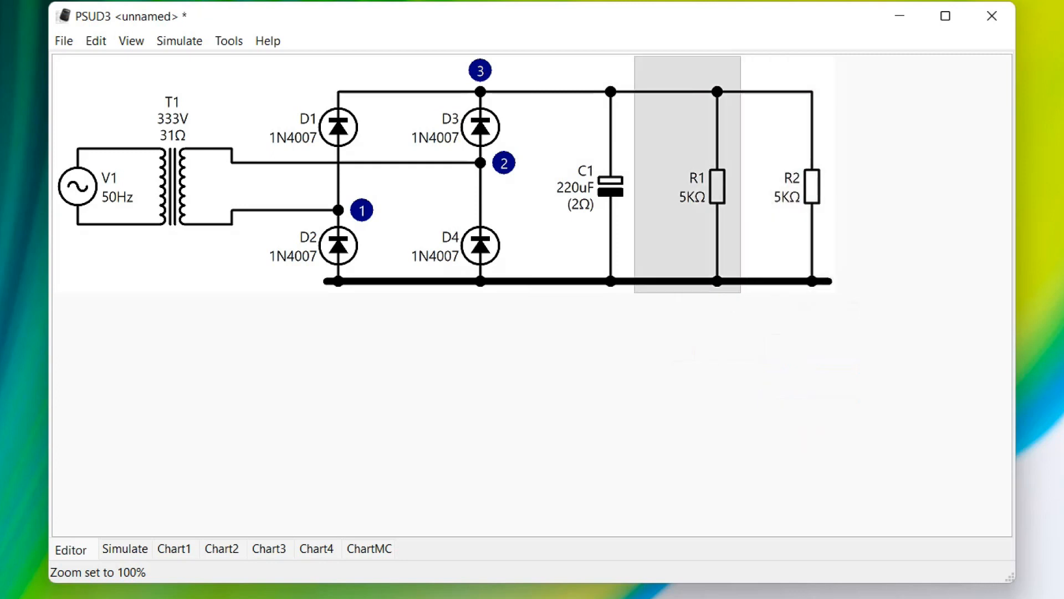
{"action": "right_click", "coordinate": [773, 278]}
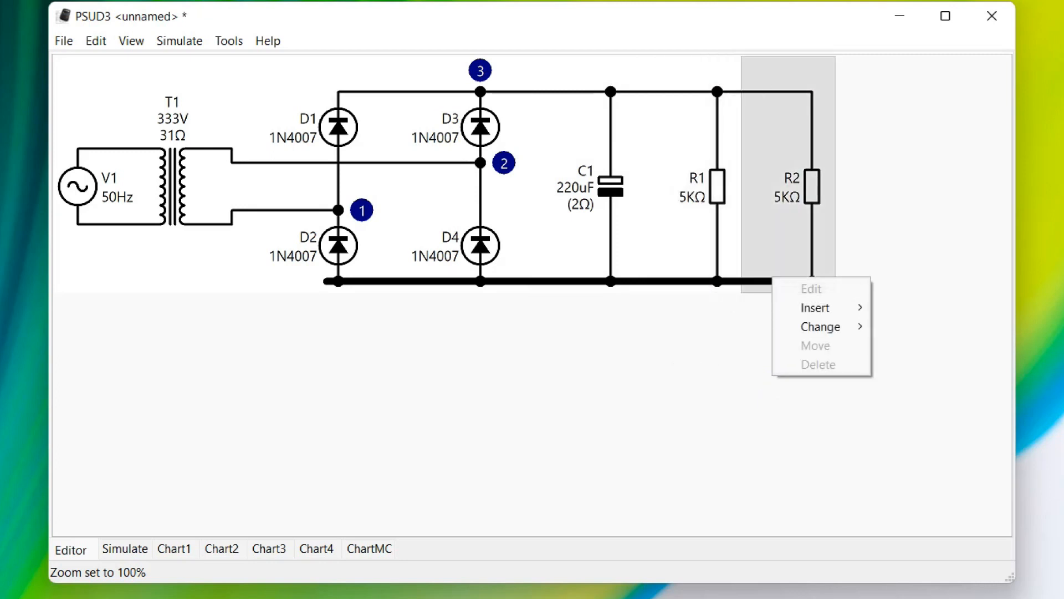
{"action": "mouse_move", "coordinate": [815, 307]}
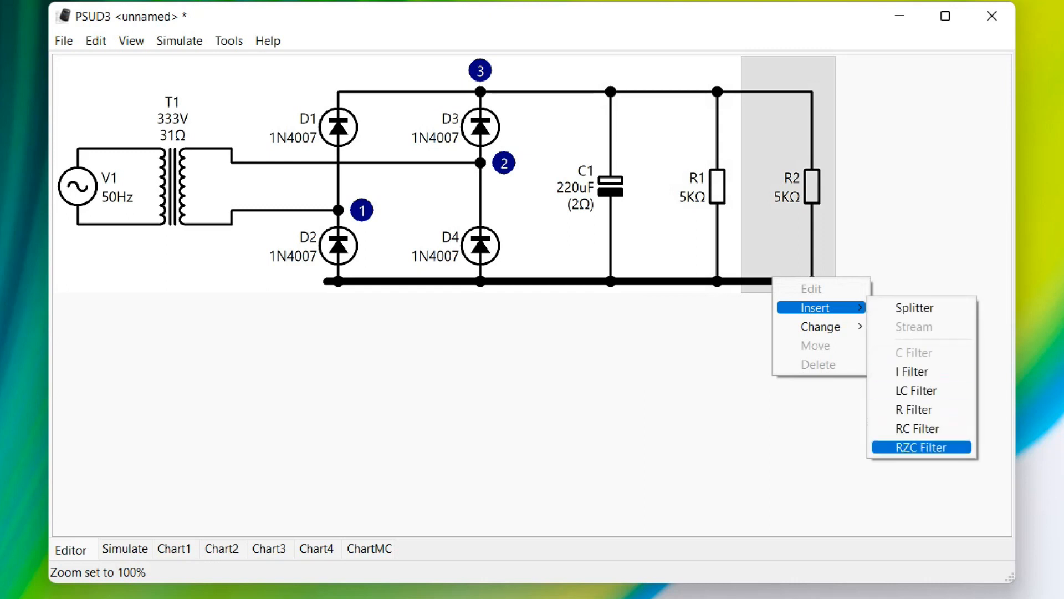
{"action": "left_click", "coordinate": [921, 446]}
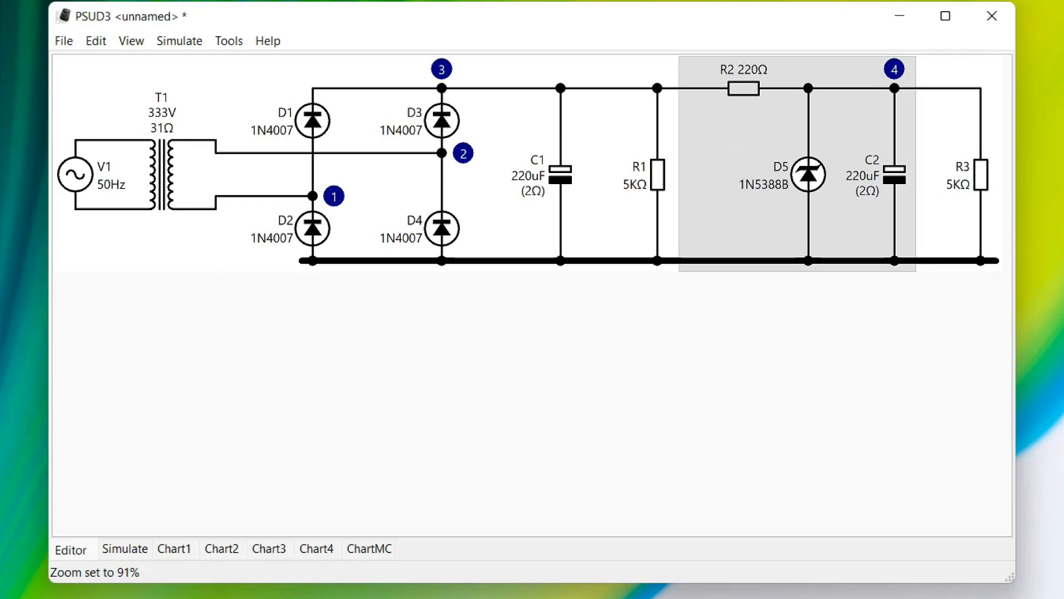
Step: Delete the R filter block between capacitor C1 and the RZC filter
{"action": "right_click", "coordinate": [649, 242]}
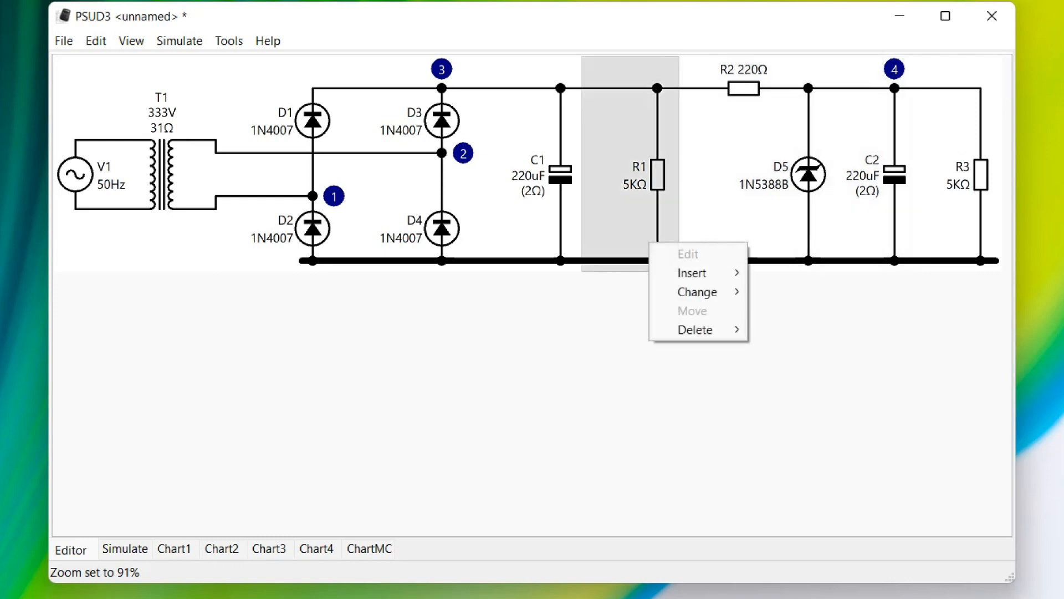
{"action": "mouse_move", "coordinate": [696, 330]}
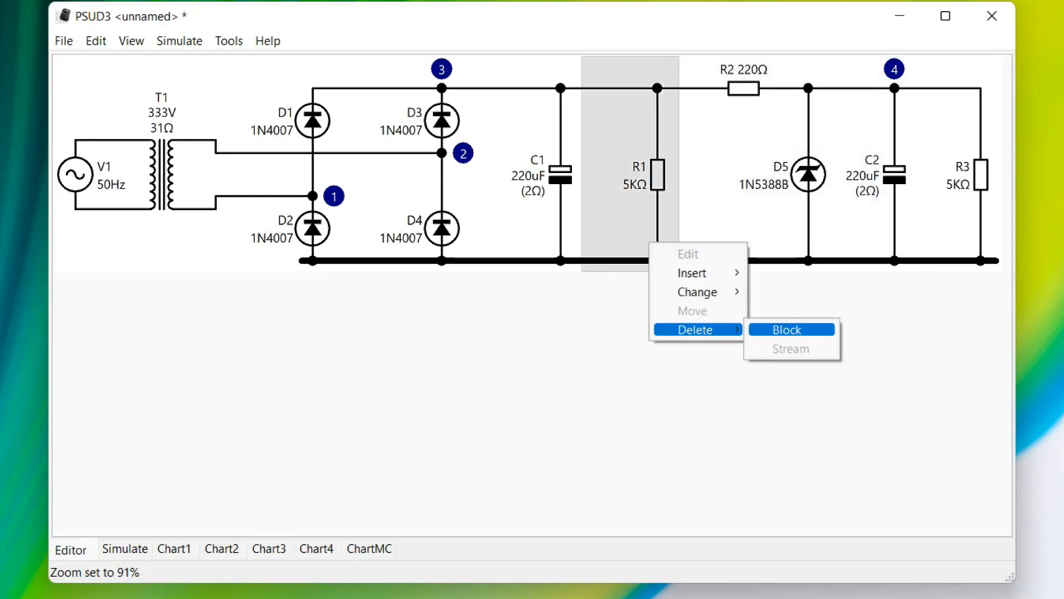
{"action": "left_click", "coordinate": [787, 330]}
Step: Insert a splitter ahead of the RZC filter and add an RC filter before the new branch's load resistor
{"action": "right_click", "coordinate": [607, 246]}
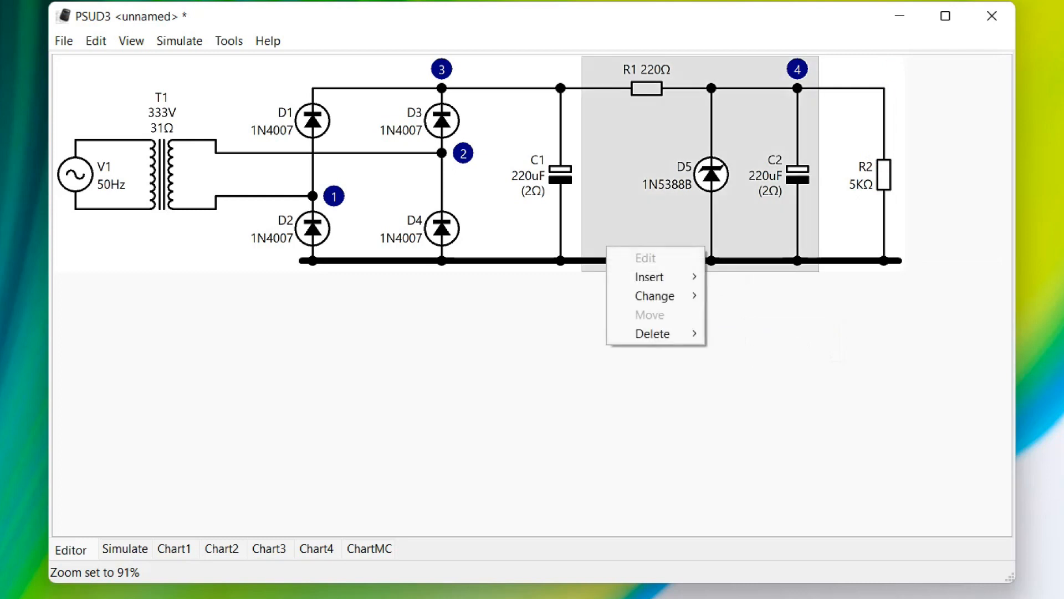
{"action": "mouse_move", "coordinate": [657, 277]}
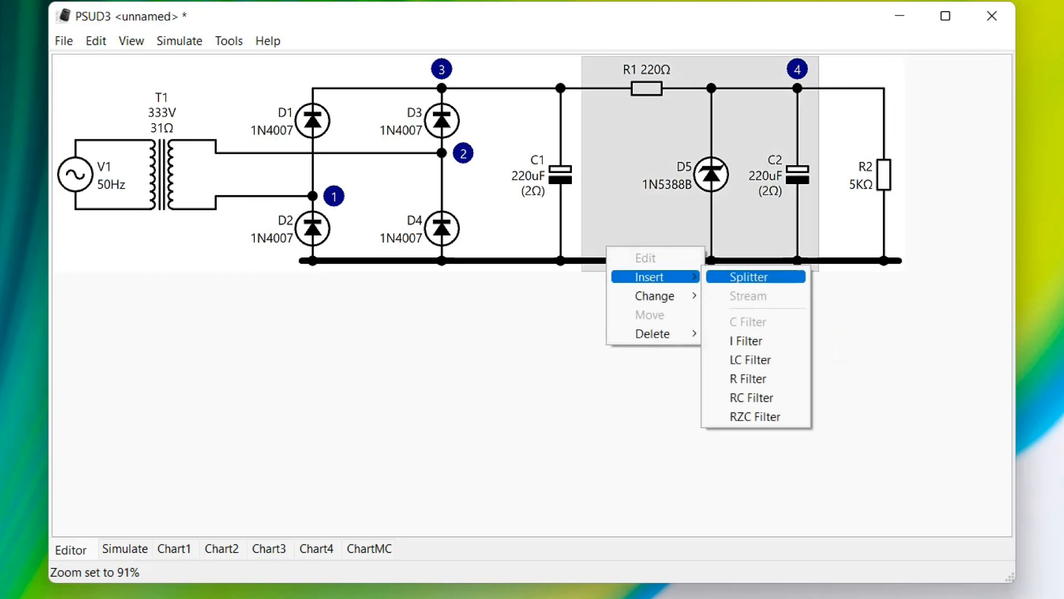
{"action": "left_click", "coordinate": [756, 277]}
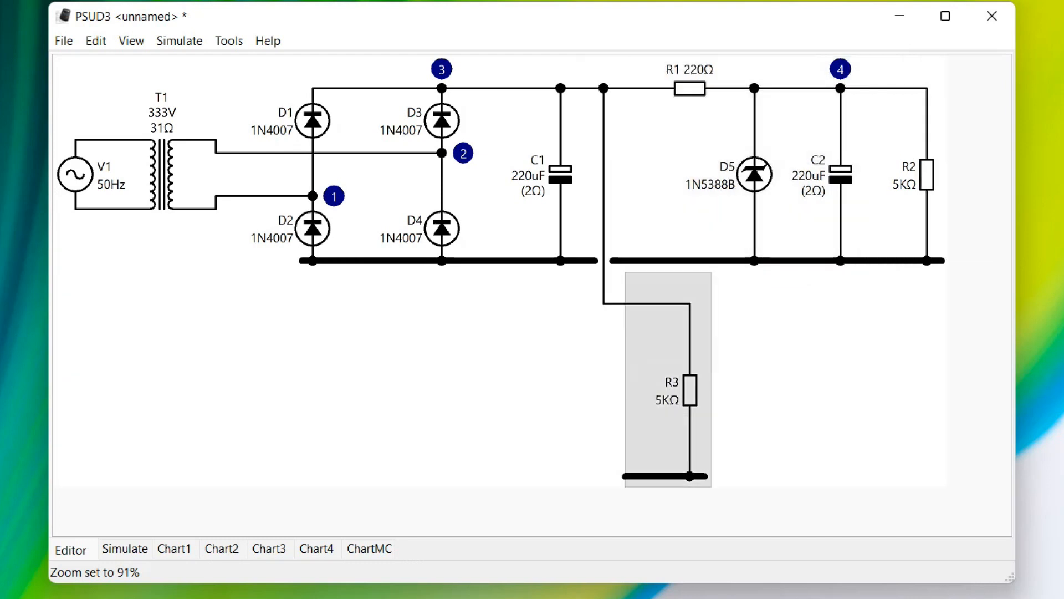
{"action": "right_click", "coordinate": [657, 457]}
{"action": "mouse_move", "coordinate": [701, 487]}
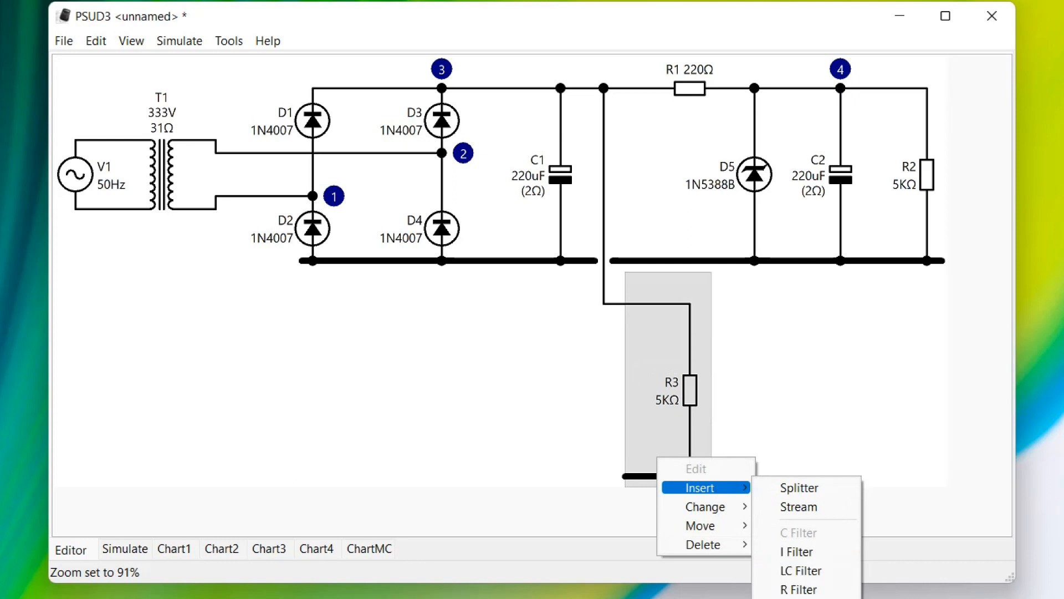
{"action": "left_click", "coordinate": [799, 589]}
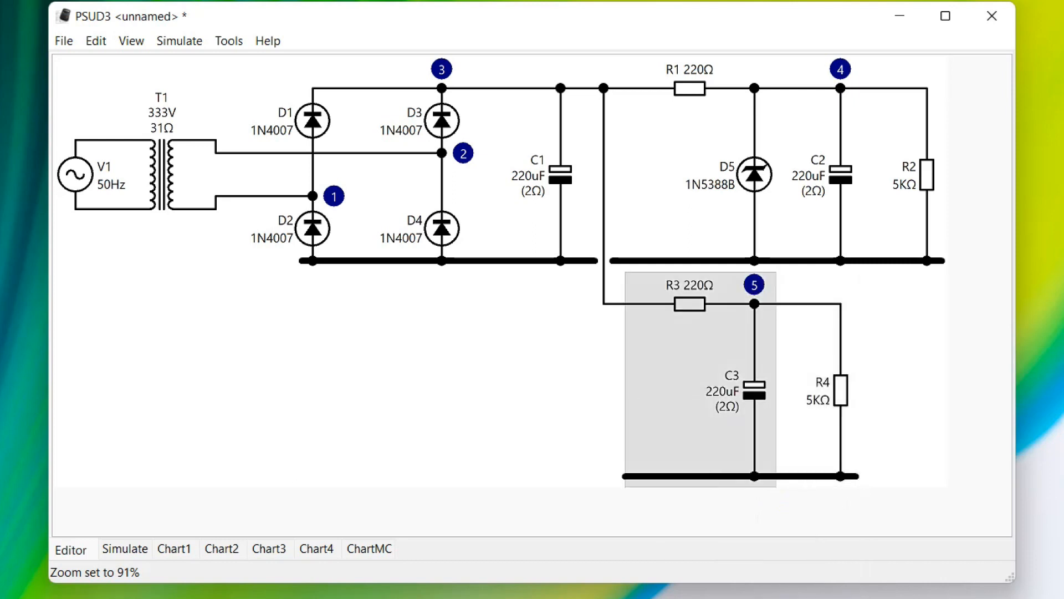
Step: Insert another stream at the RC filter branch and add an LC filter before the new stream's load resistor
{"action": "right_click", "coordinate": [631, 398]}
{"action": "mouse_move", "coordinate": [674, 428]}
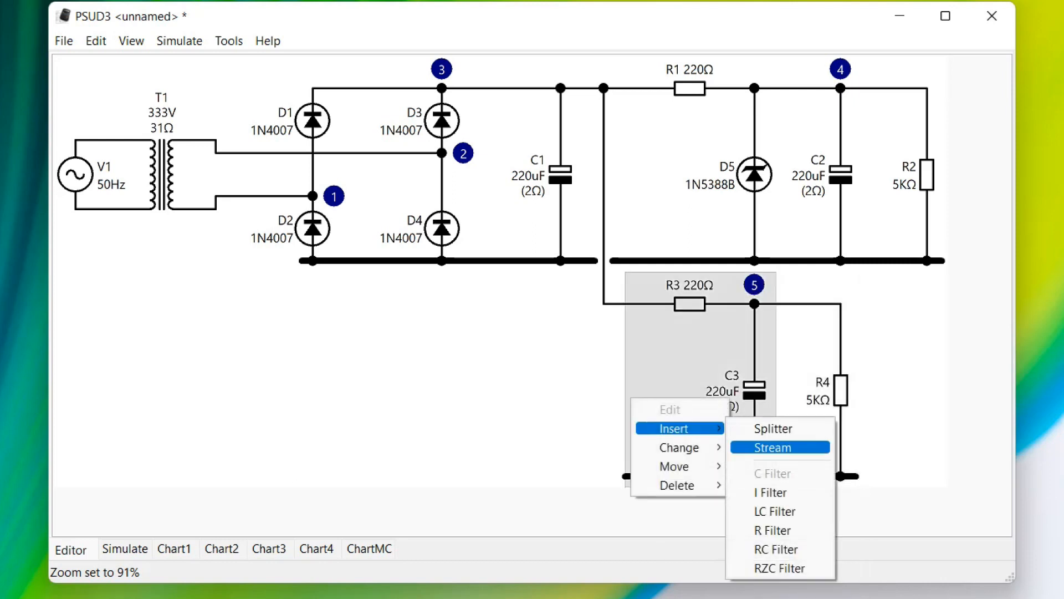
{"action": "left_click", "coordinate": [776, 447]}
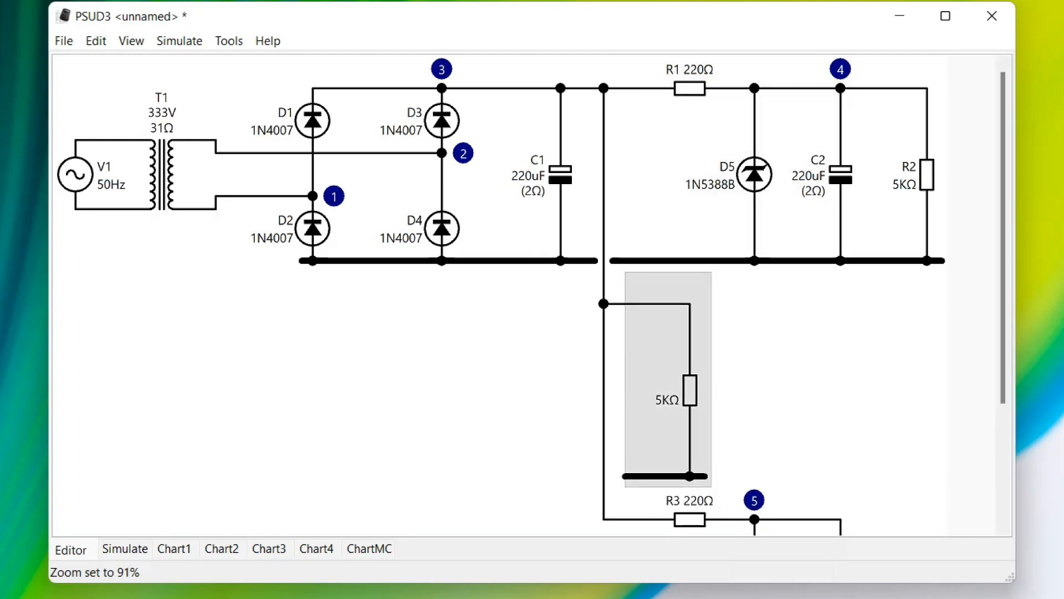
{"action": "right_click", "coordinate": [656, 452]}
{"action": "mouse_move", "coordinate": [710, 483]}
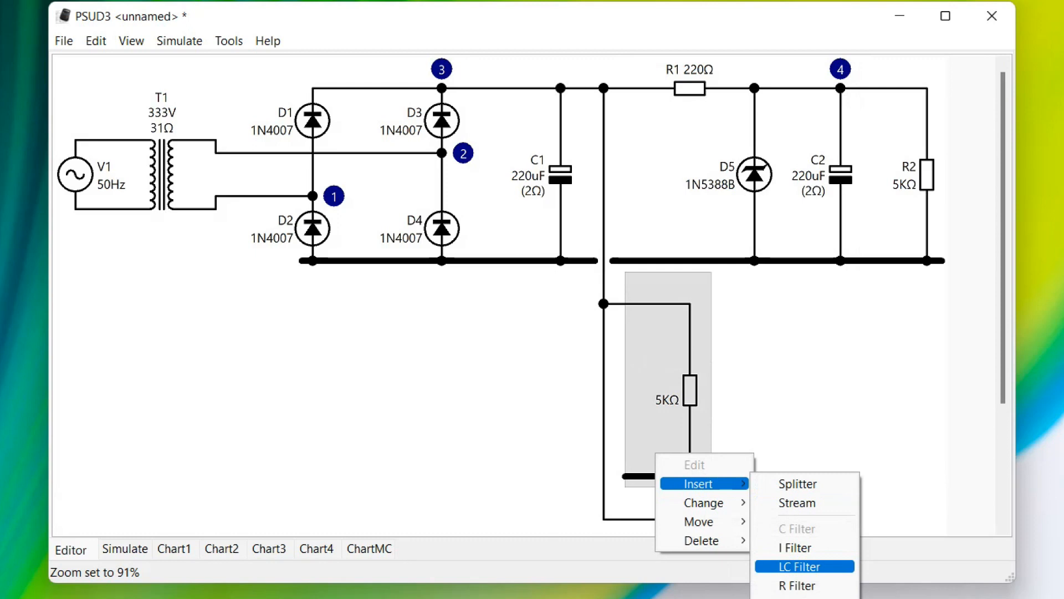
{"action": "left_click", "coordinate": [804, 566]}
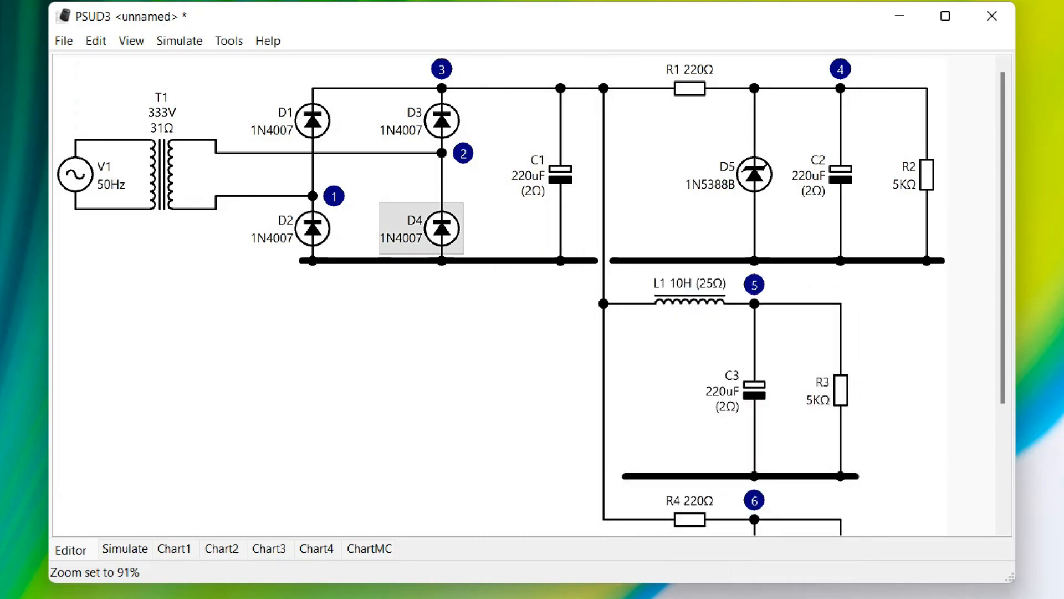
{"action": "key", "text": "ctrl+minus"}
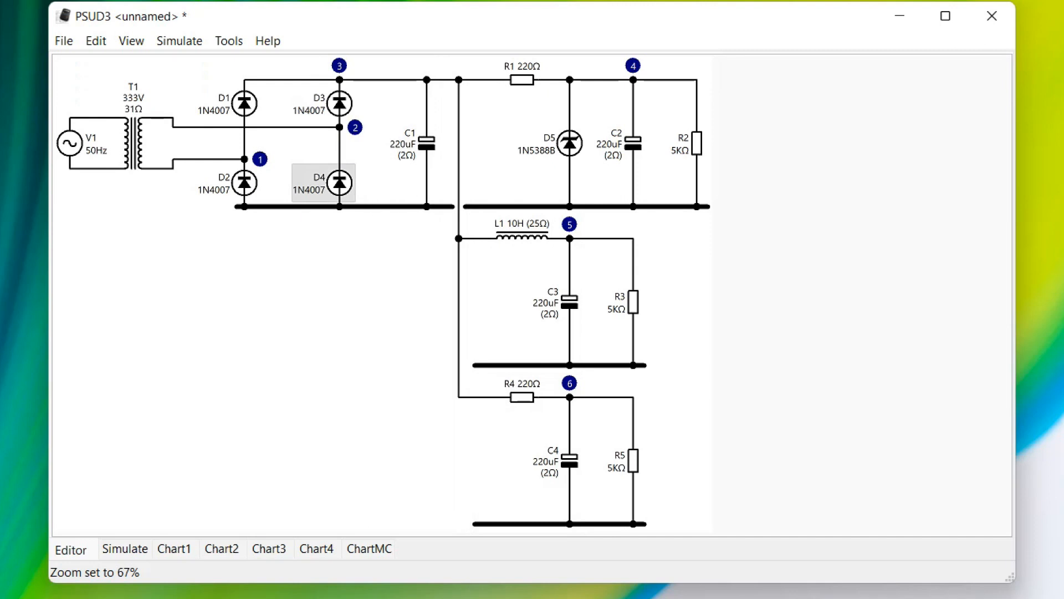
Step: Import the PSUD2 file choke_input.psu from the examples folder, discarding the unsaved circuit changes
{"action": "left_click", "coordinate": [64, 40]}
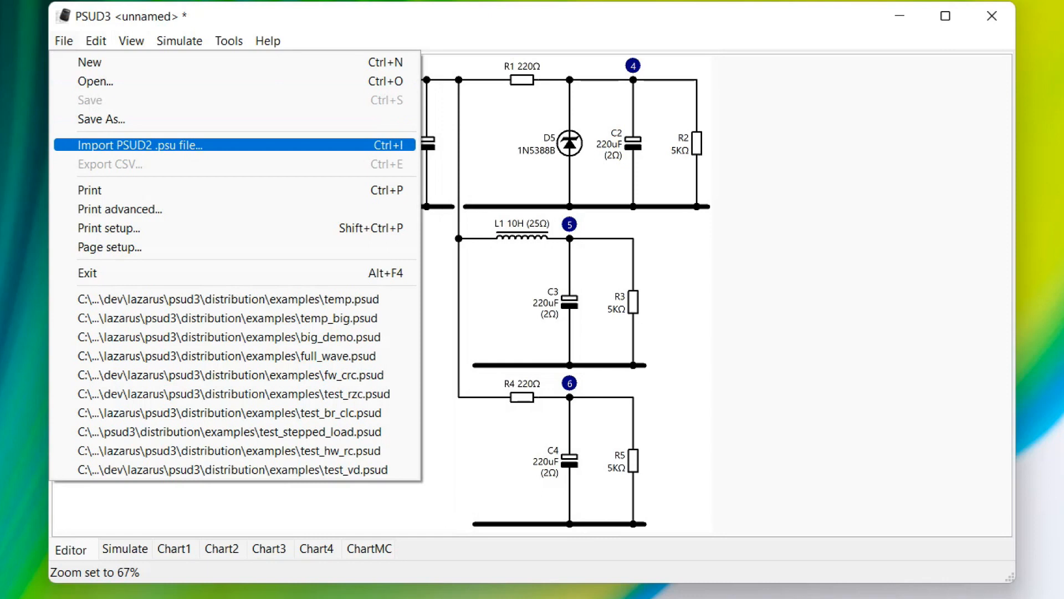
{"action": "key", "text": "Return"}
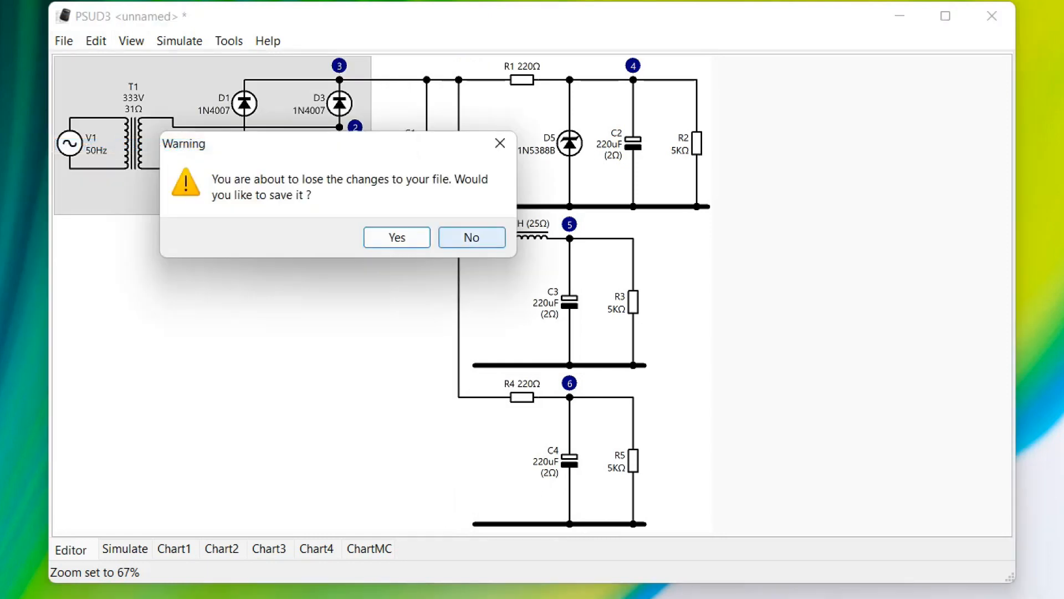
{"action": "key", "text": "Return"}
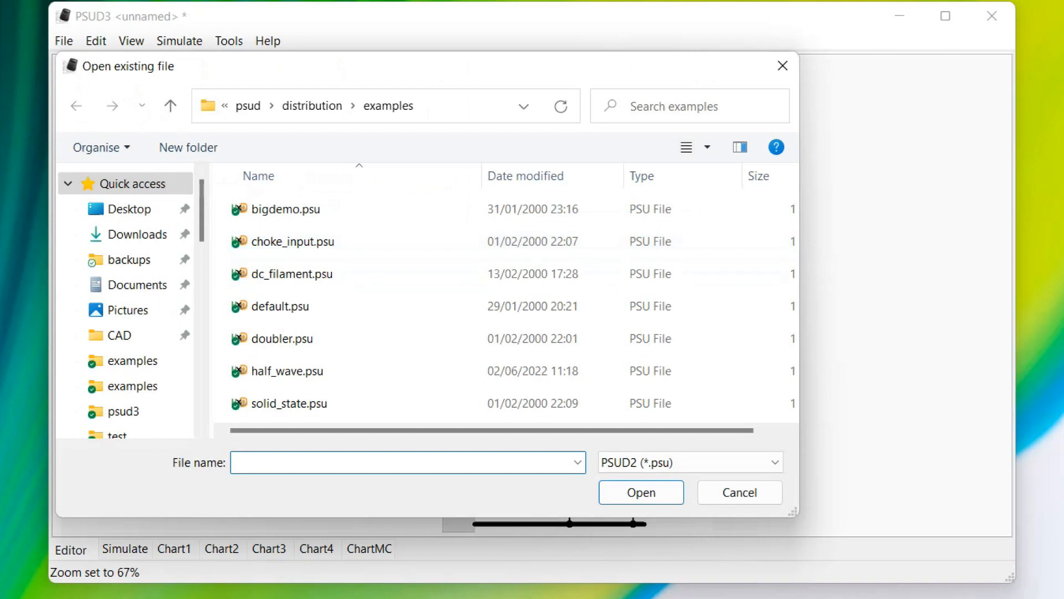
{"action": "double_click", "coordinate": [293, 241]}
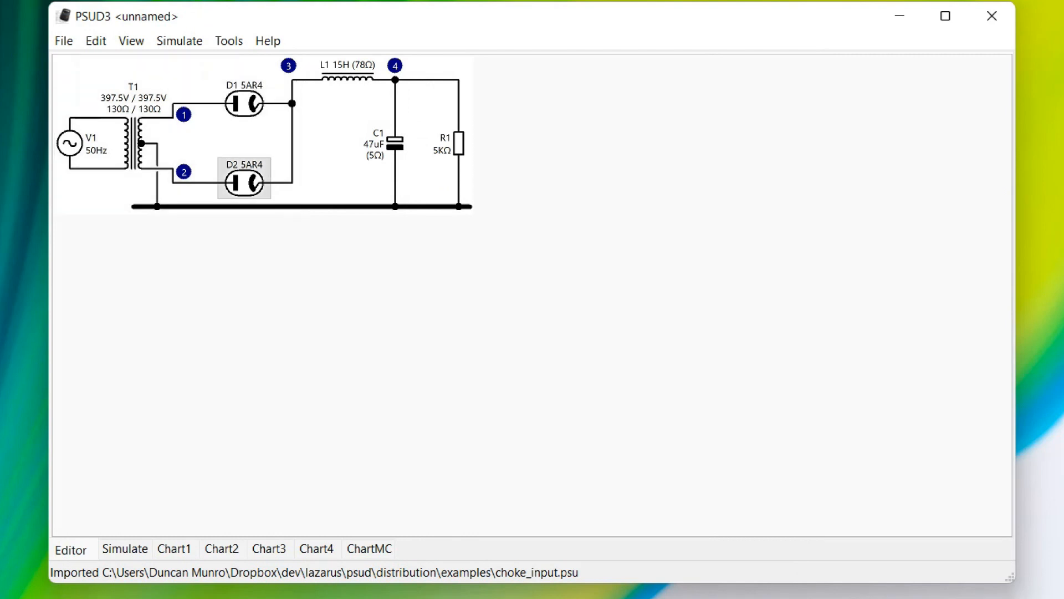
Step: Set the source resistance of transformer T1's second secondary to 138Ω
{"action": "key", "text": "Left"}
{"action": "key", "text": "Left"}
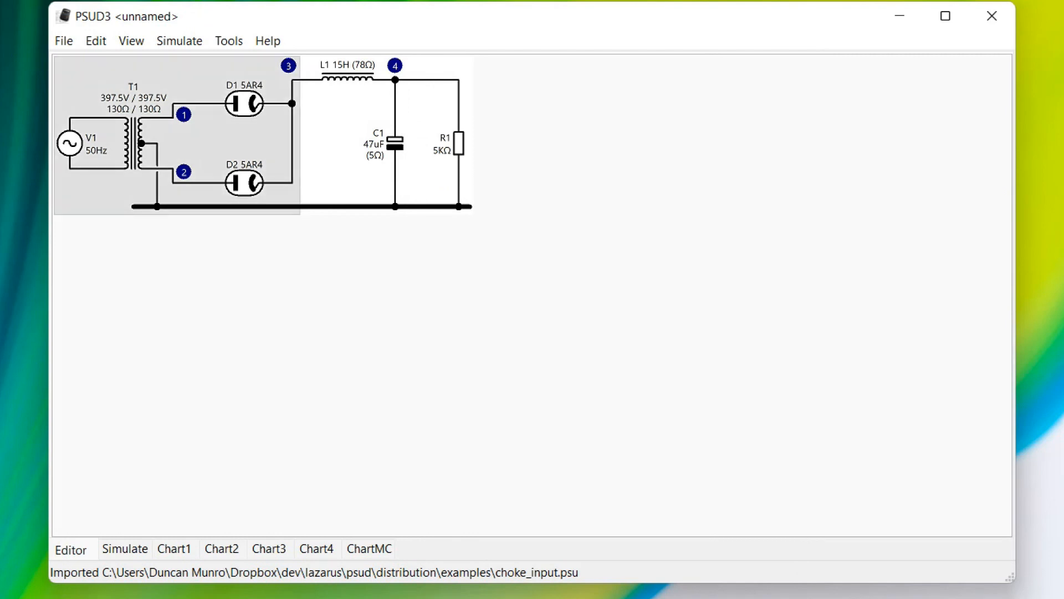
{"action": "key", "text": "Left"}
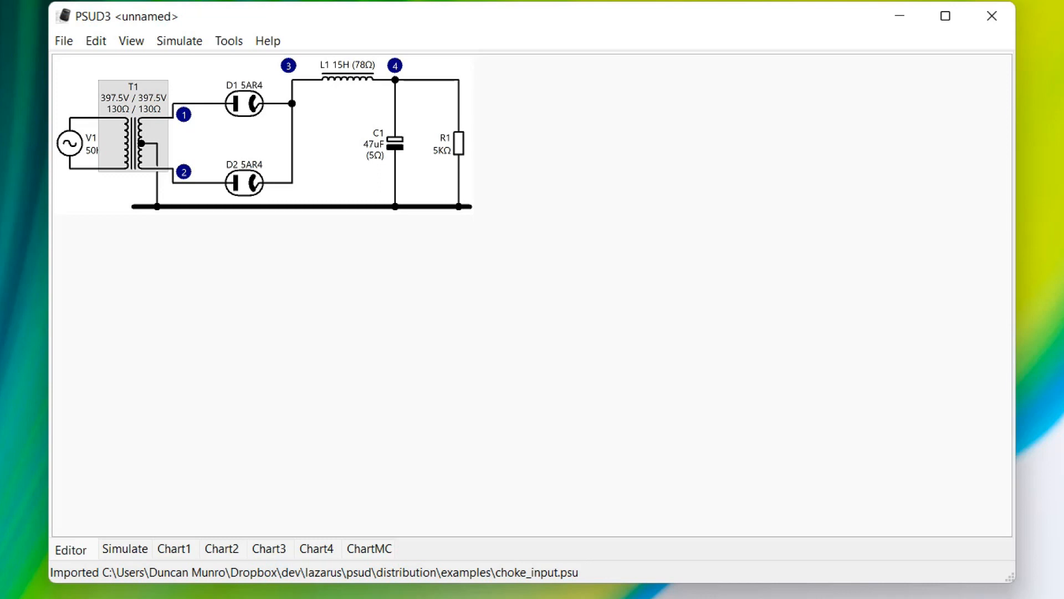
{"action": "key", "text": "Return"}
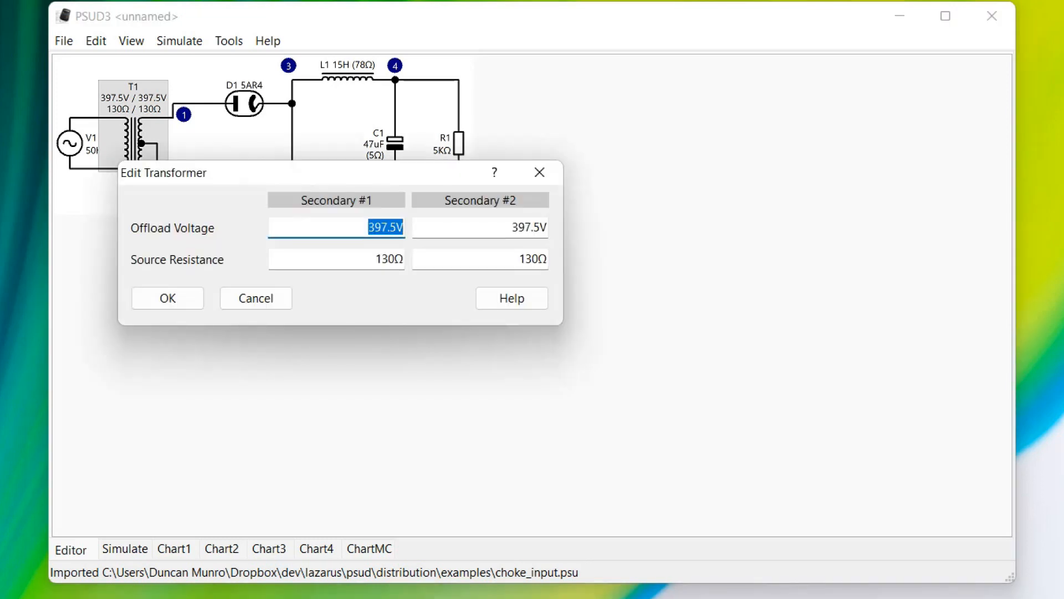
{"action": "double_click", "coordinate": [512, 259]}
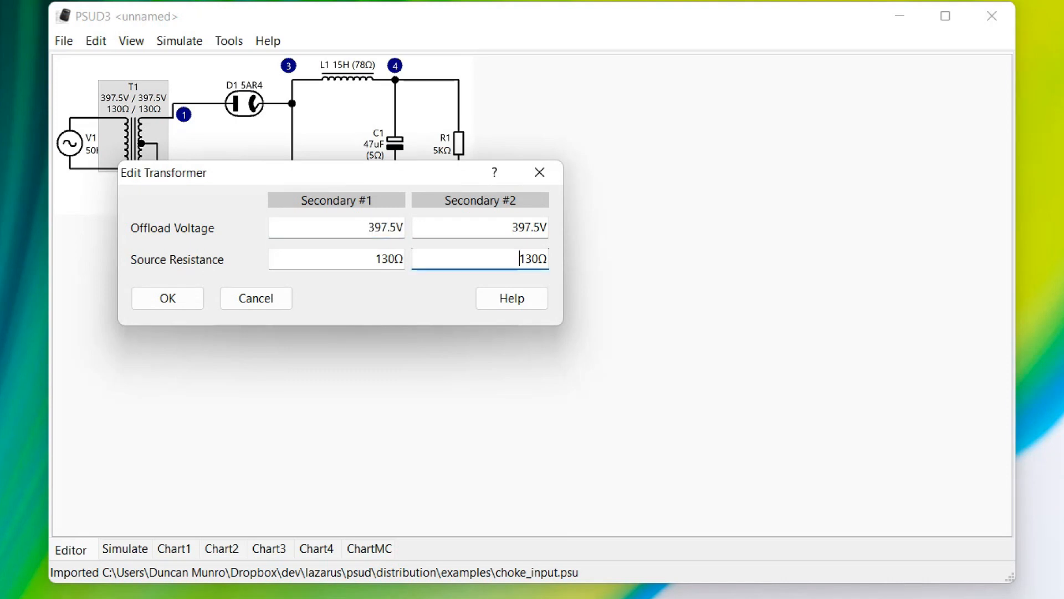
{"action": "type", "text": "138"}
{"action": "key", "text": "Return"}
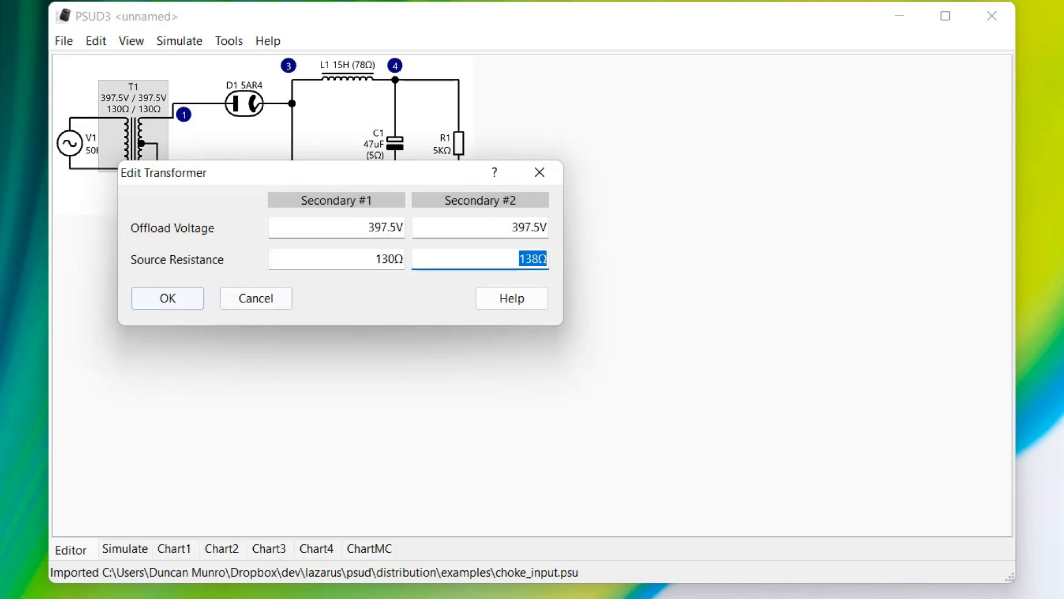
{"action": "left_click", "coordinate": [168, 299]}
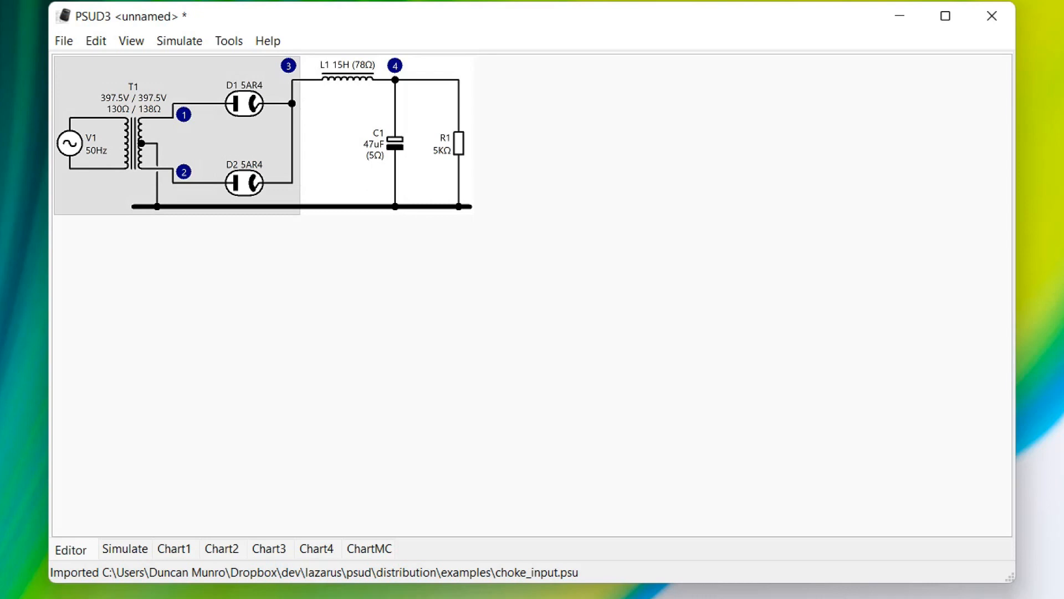
Step: Simulate the circuit three times, at Draft, Normal and Quality settings
{"action": "left_click", "coordinate": [124, 549]}
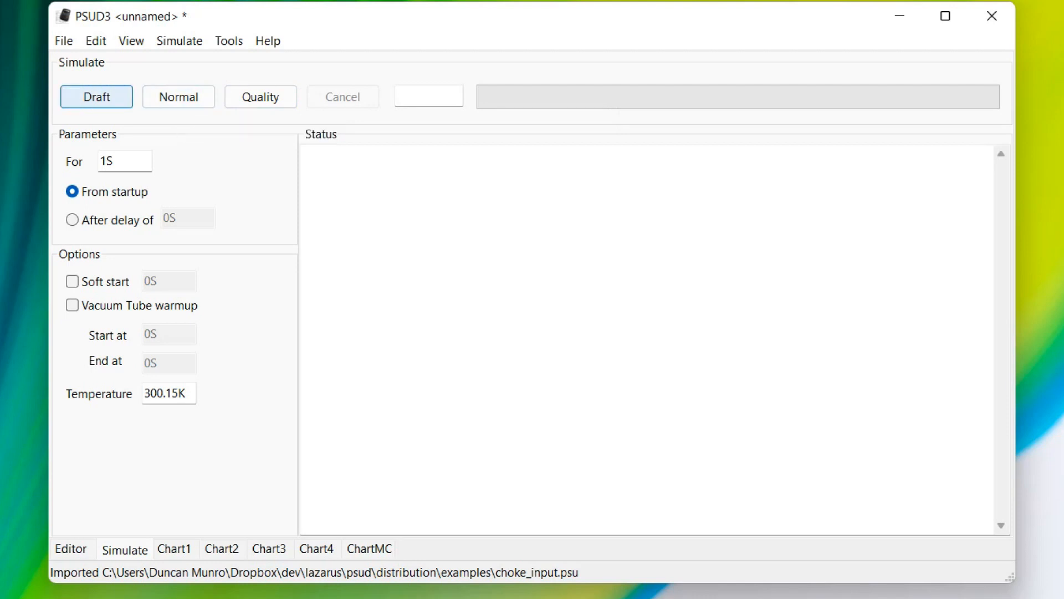
{"action": "left_click", "coordinate": [96, 96]}
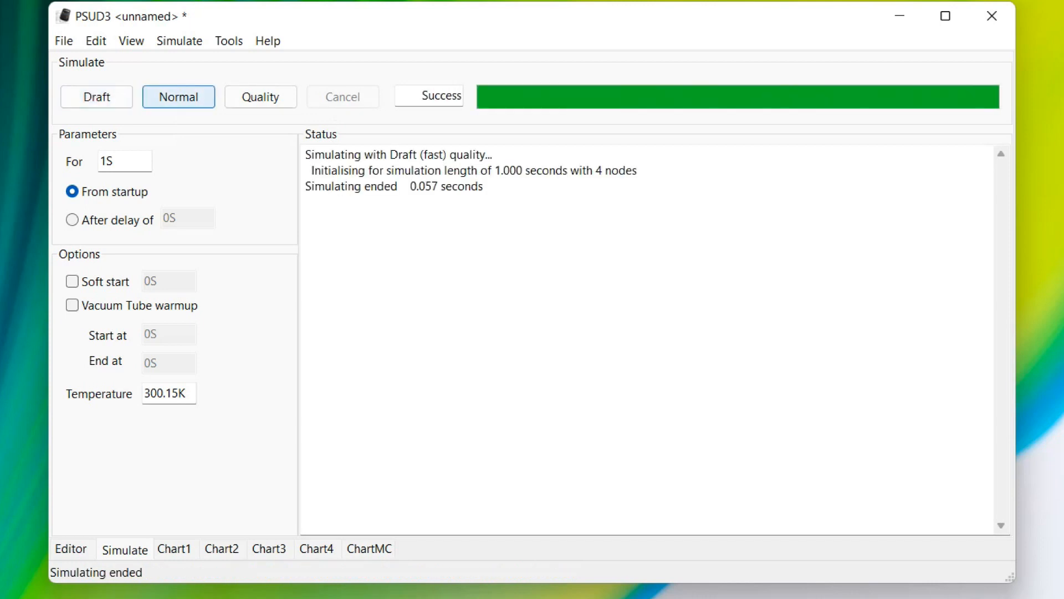
{"action": "left_click", "coordinate": [178, 97]}
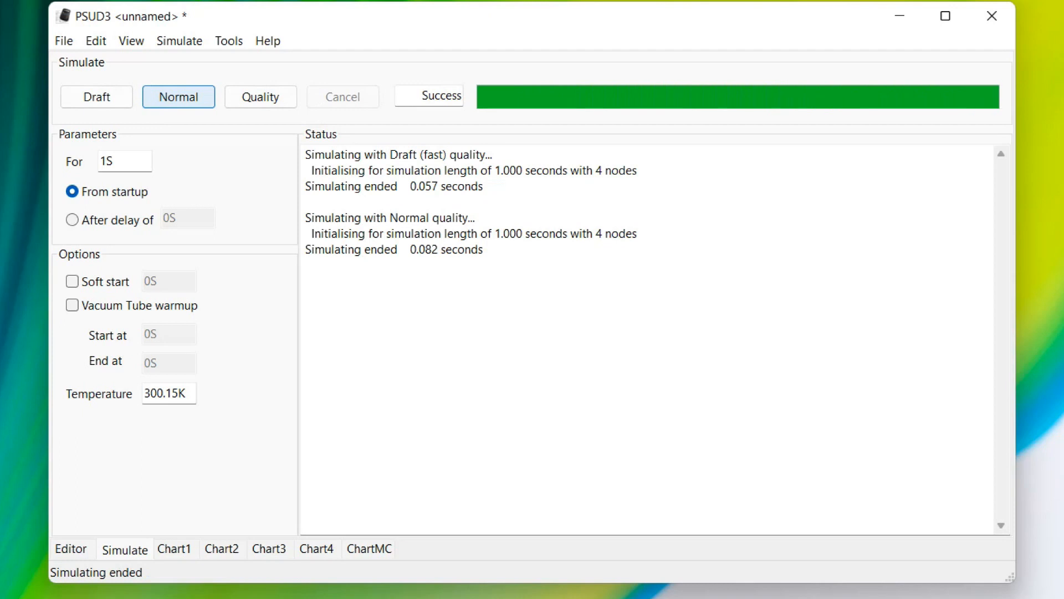
{"action": "left_click", "coordinate": [261, 97]}
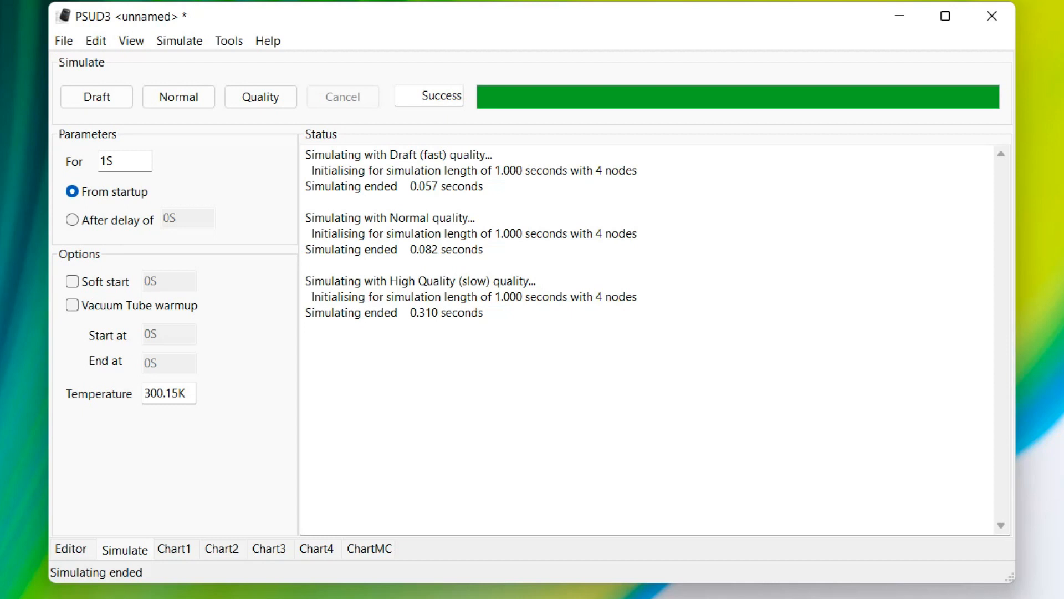
{"action": "left_click", "coordinate": [186, 393]}
Step: Open the rectifier database and filter it to Solid State types with a minimum PIV of 1000
{"action": "left_click", "coordinate": [229, 41]}
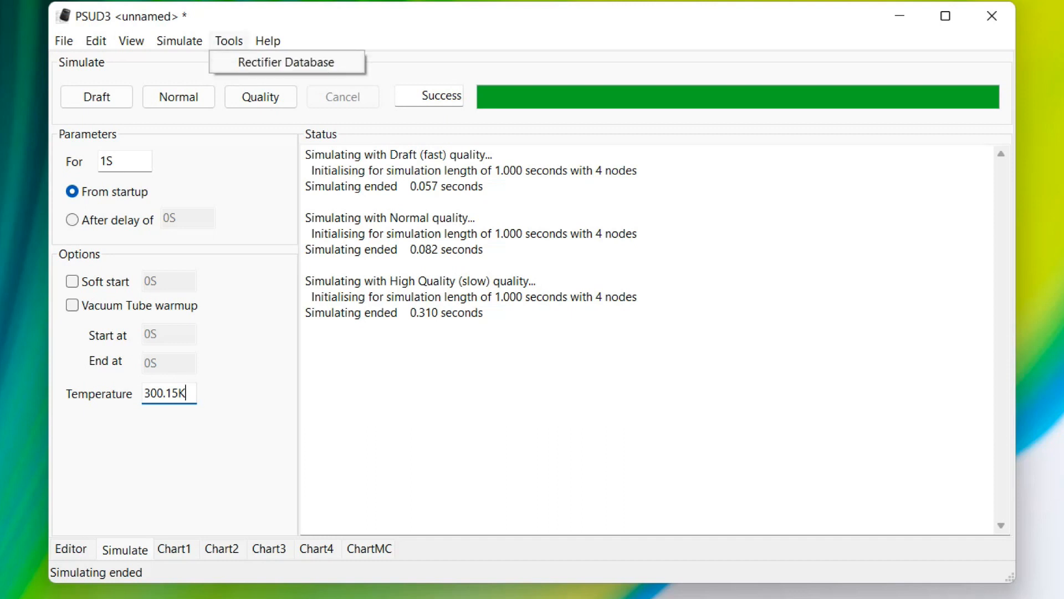
{"action": "left_click", "coordinate": [286, 61]}
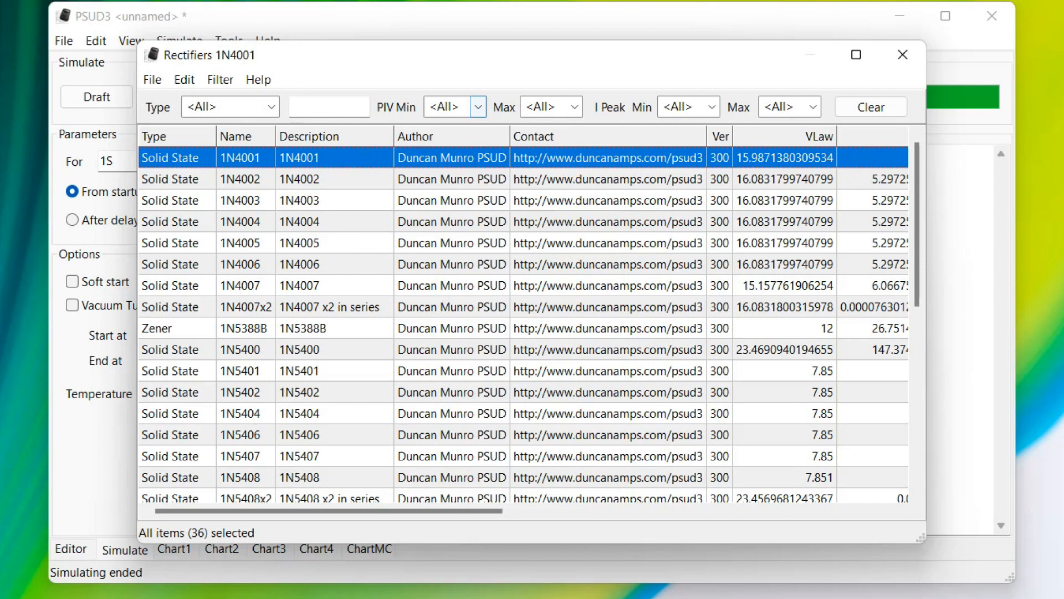
{"action": "left_click", "coordinate": [271, 106]}
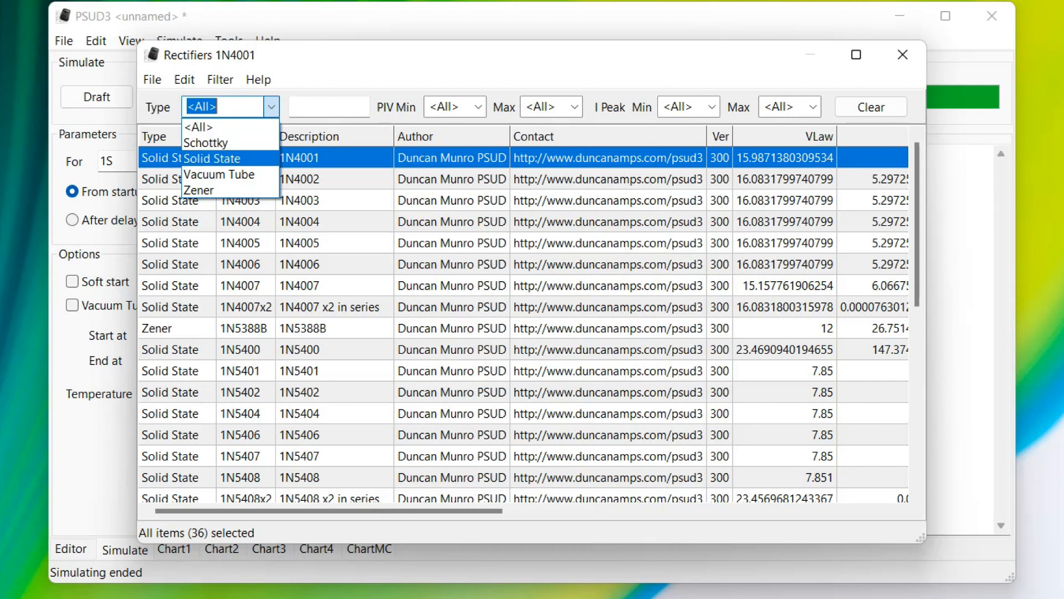
{"action": "key", "text": "Return"}
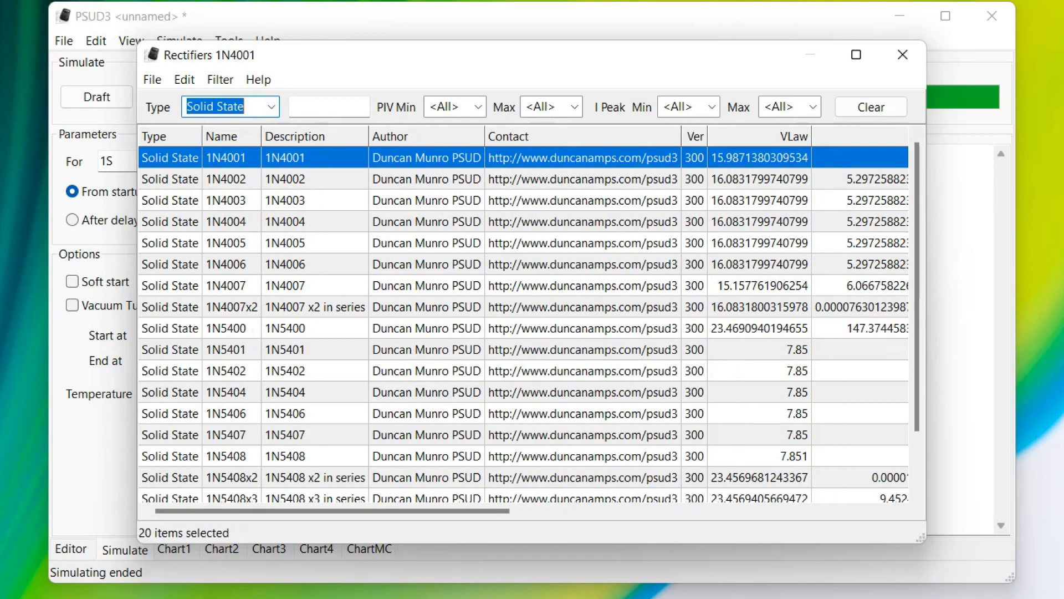
{"action": "left_click", "coordinate": [478, 106]}
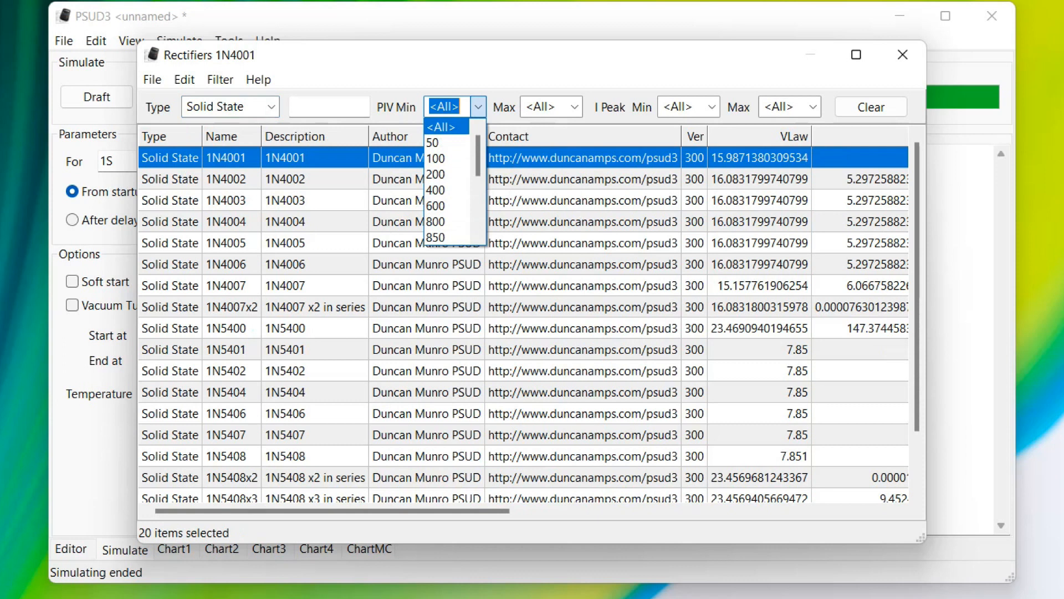
{"action": "scroll", "coordinate": [449, 183], "scroll_direction": "down", "scroll_amount": 3}
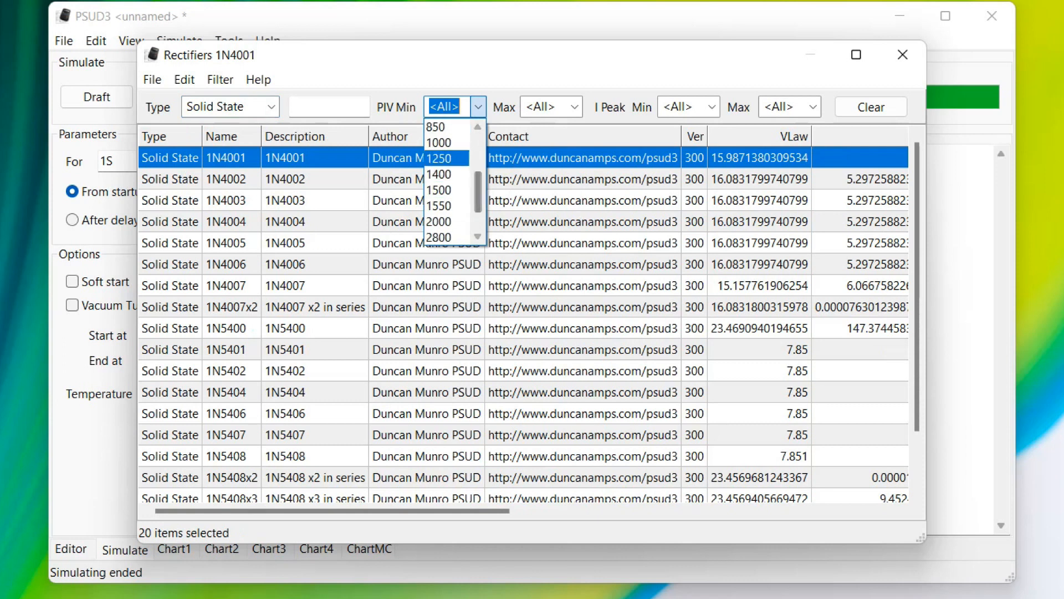
{"action": "left_click", "coordinate": [443, 142]}
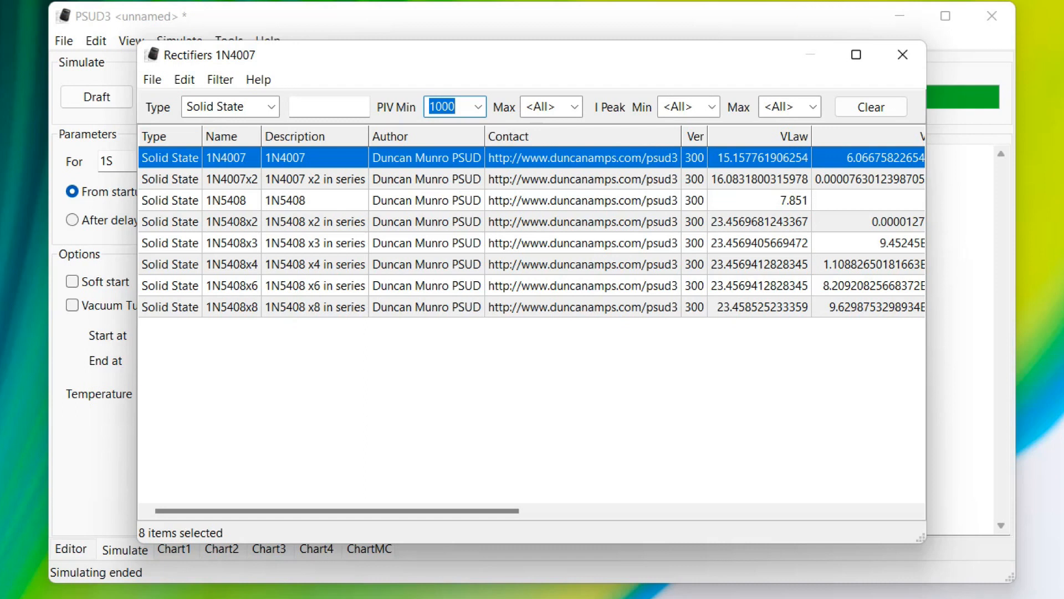
Step: Reset the minimum PIV filter to <All> and clear the remaining rectifier filters
{"action": "left_click", "coordinate": [478, 106]}
{"action": "scroll", "coordinate": [449, 183], "scroll_direction": "up", "scroll_amount": 3}
{"action": "scroll", "coordinate": [449, 183], "scroll_direction": "down", "scroll_amount": 3}
{"action": "scroll", "coordinate": [449, 183], "scroll_direction": "up", "scroll_amount": 3}
{"action": "left_click", "coordinate": [441, 127]}
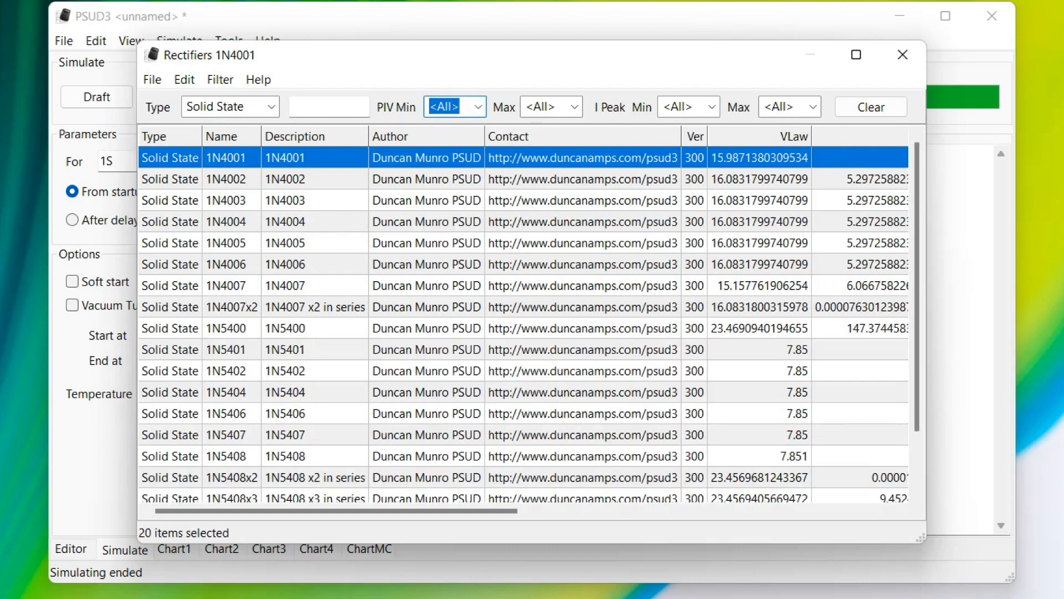
{"action": "left_click", "coordinate": [871, 107]}
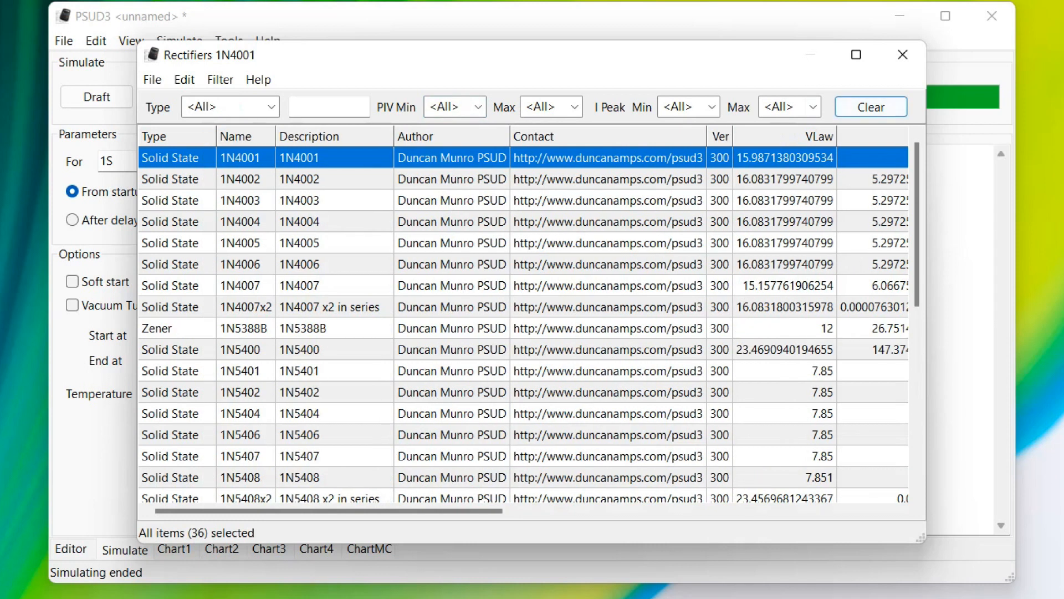
Step: Search the rectifier database for "gz" and then remove the search text
{"action": "left_click", "coordinate": [330, 106]}
{"action": "type", "text": "g"}
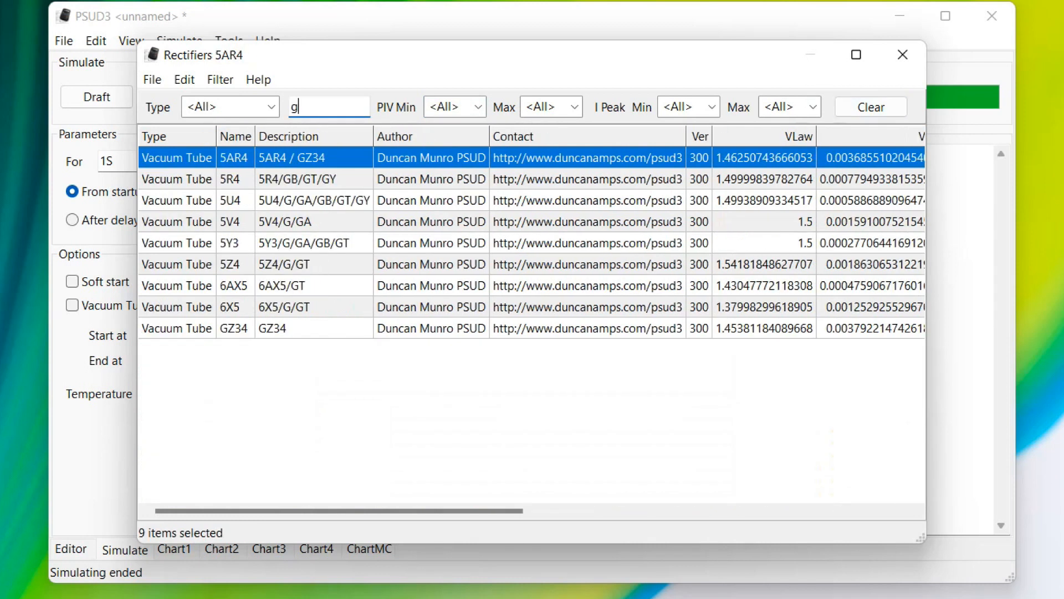
{"action": "type", "text": "z"}
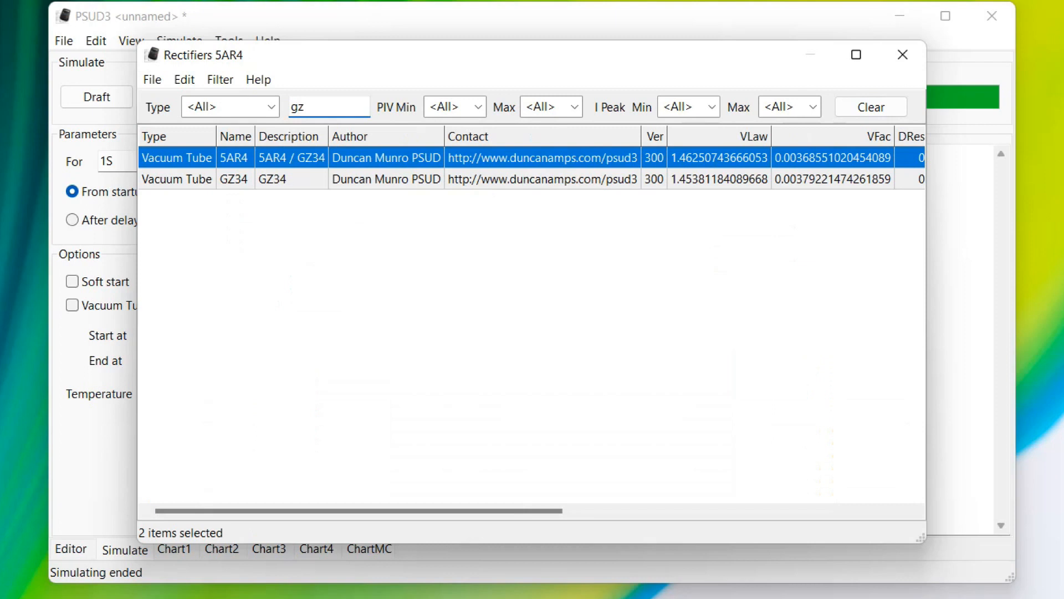
{"action": "key", "text": "BackSpace"}
{"action": "key", "text": "BackSpace"}
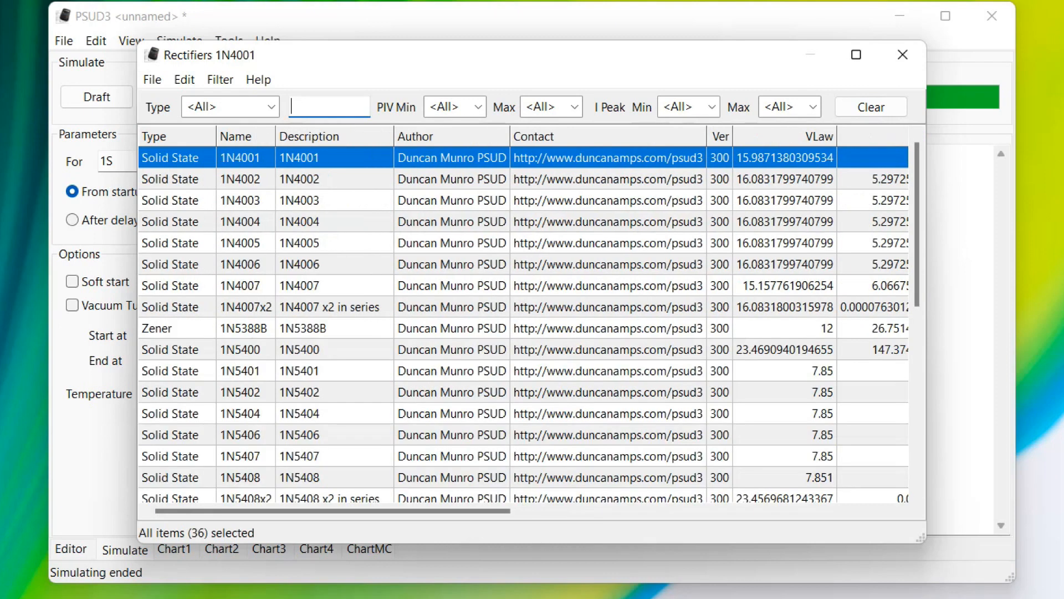
Step: Open the 1N4001 rectifier for editing and examine its parameters, datasheet values and voltage-current chart
{"action": "key", "text": "Tab"}
{"action": "key", "text": "Return"}
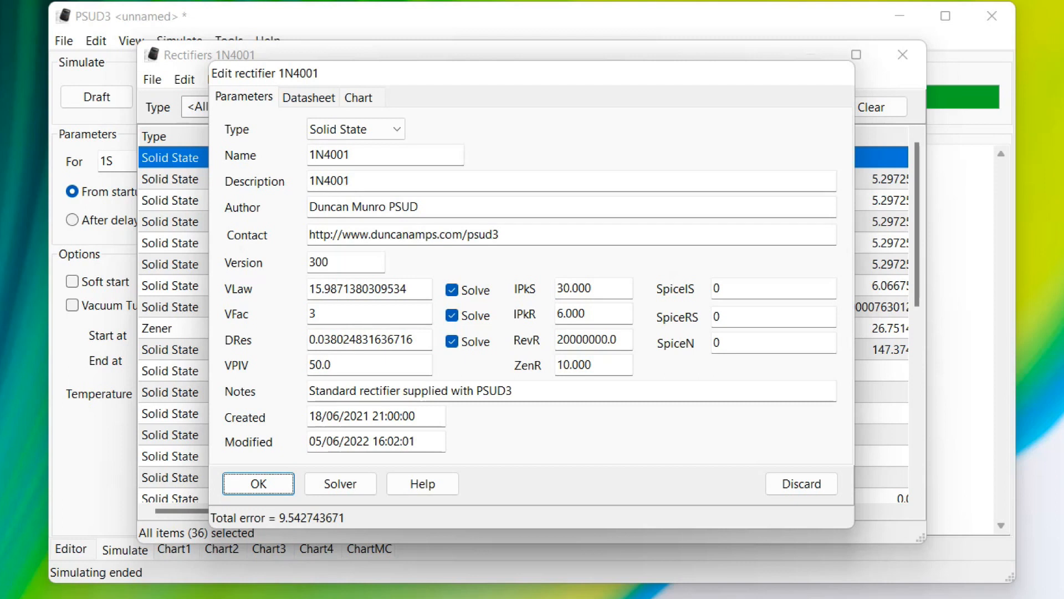
{"action": "left_click", "coordinate": [308, 98]}
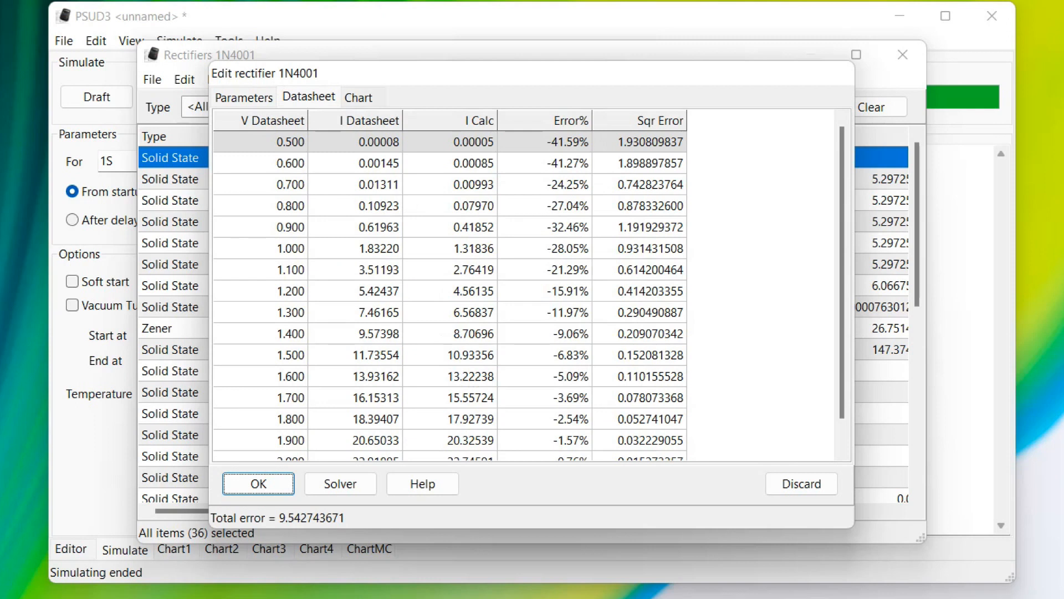
{"action": "left_click", "coordinate": [359, 97]}
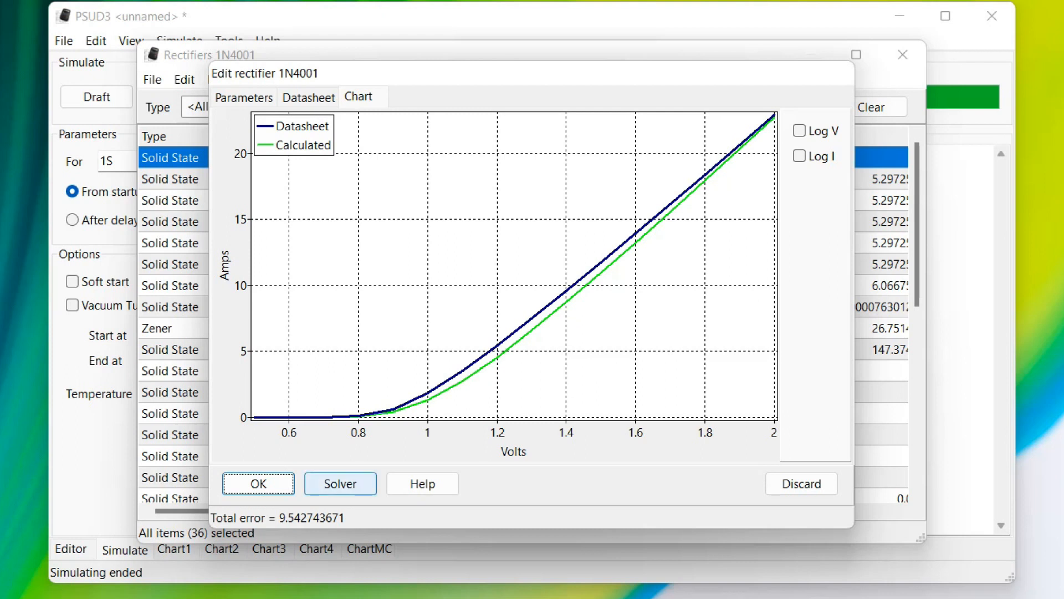
Step: Run the solver repeatedly to fit the 1N4001's calculated curve to its datasheet and accept the rectifier edits
{"action": "left_click", "coordinate": [340, 484]}
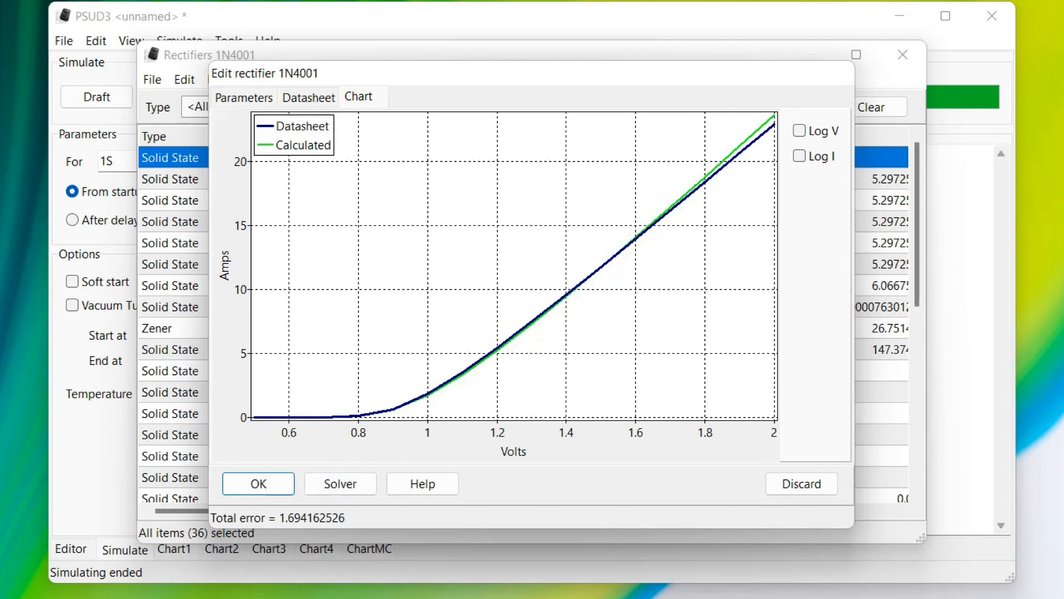
{"action": "left_click", "coordinate": [340, 484]}
{"action": "left_click", "coordinate": [340, 483]}
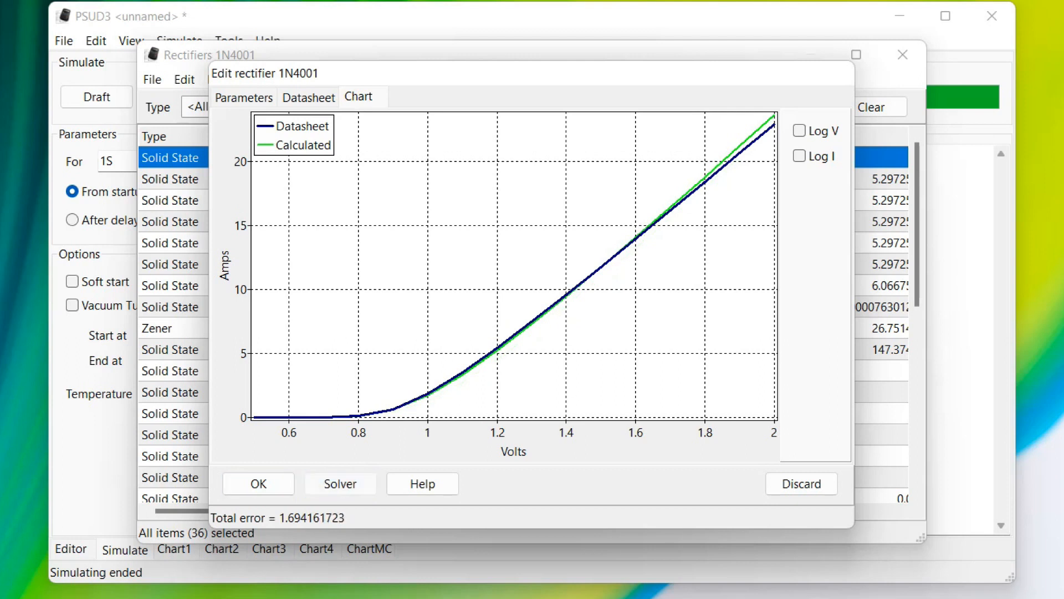
{"action": "left_click", "coordinate": [340, 483]}
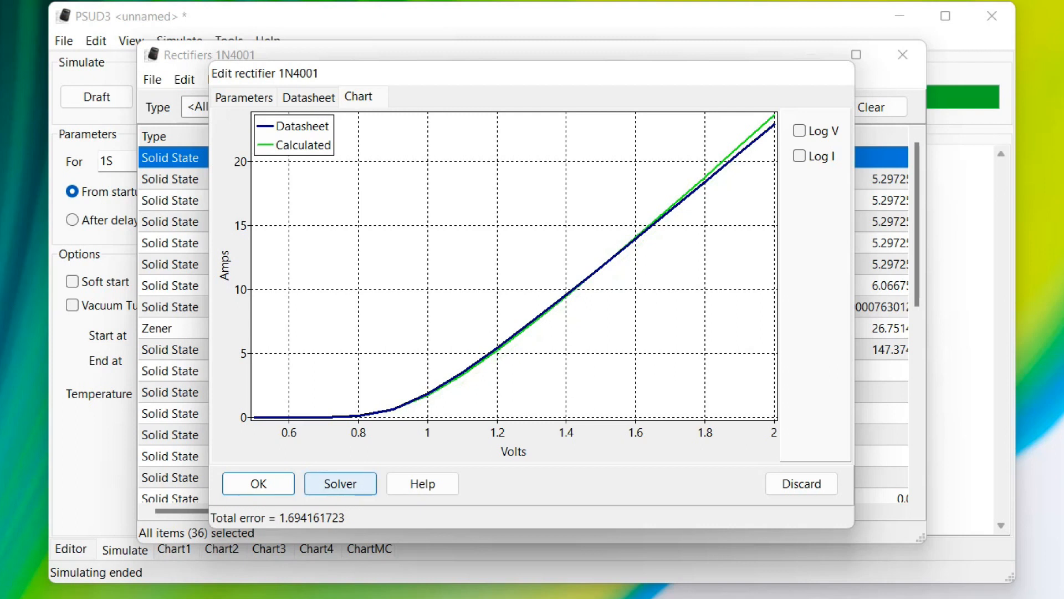
{"action": "left_click", "coordinate": [340, 483]}
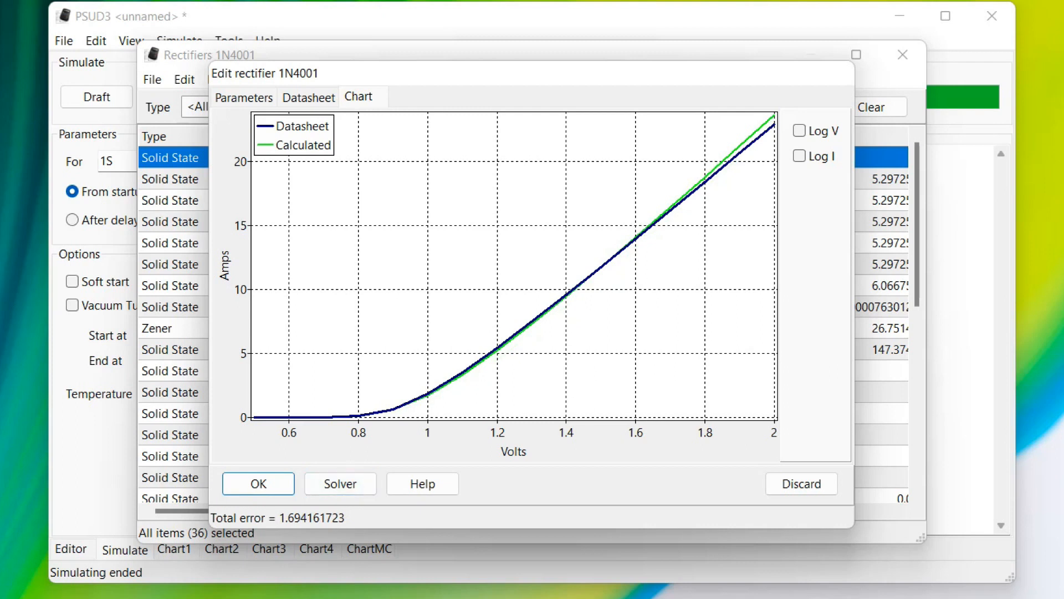
{"action": "left_click", "coordinate": [258, 484]}
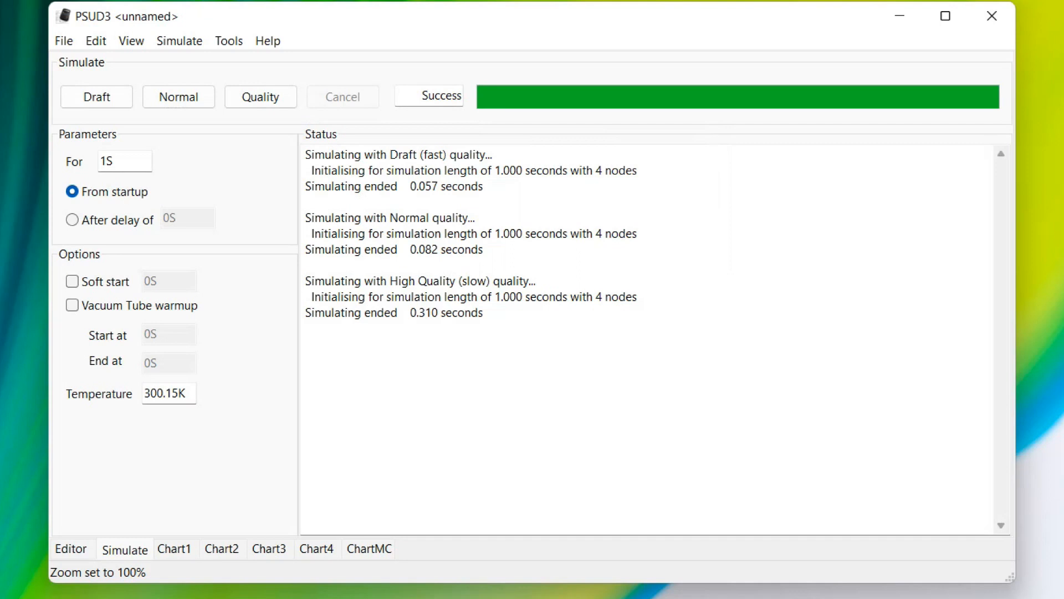
Step: Simulate the bridge rectifier circuit at Normal quality and export the results to test.csv, replacing the existing file
{"action": "left_click", "coordinate": [71, 548]}
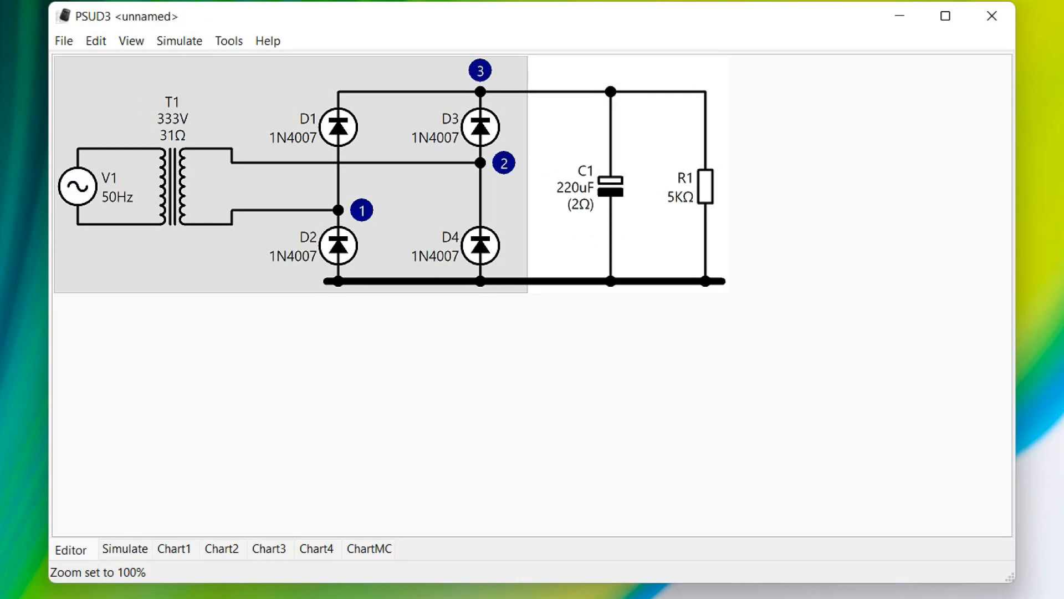
{"action": "key", "text": "F9"}
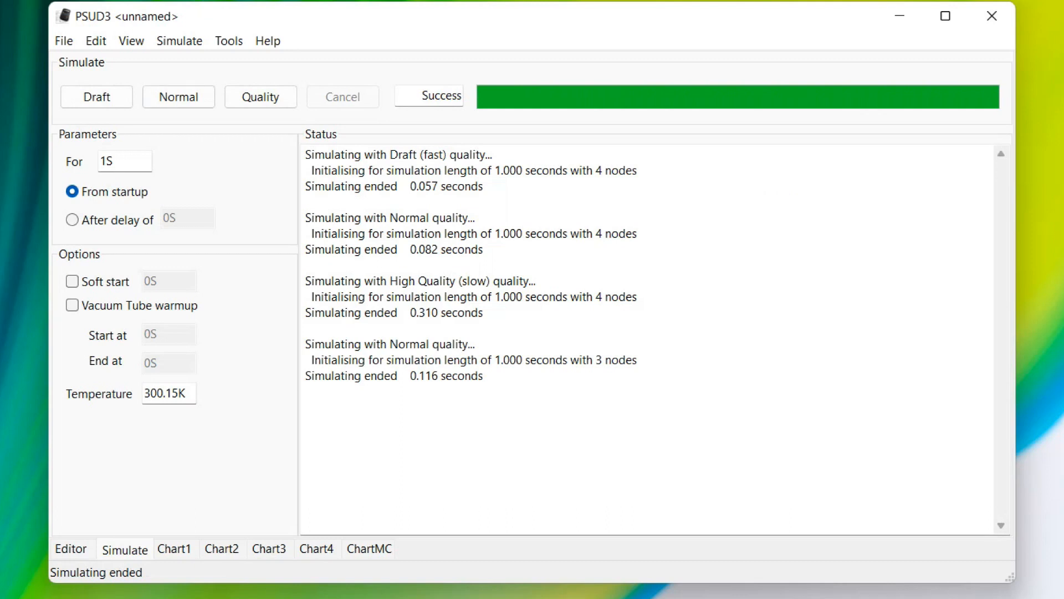
{"action": "left_click", "coordinate": [64, 41]}
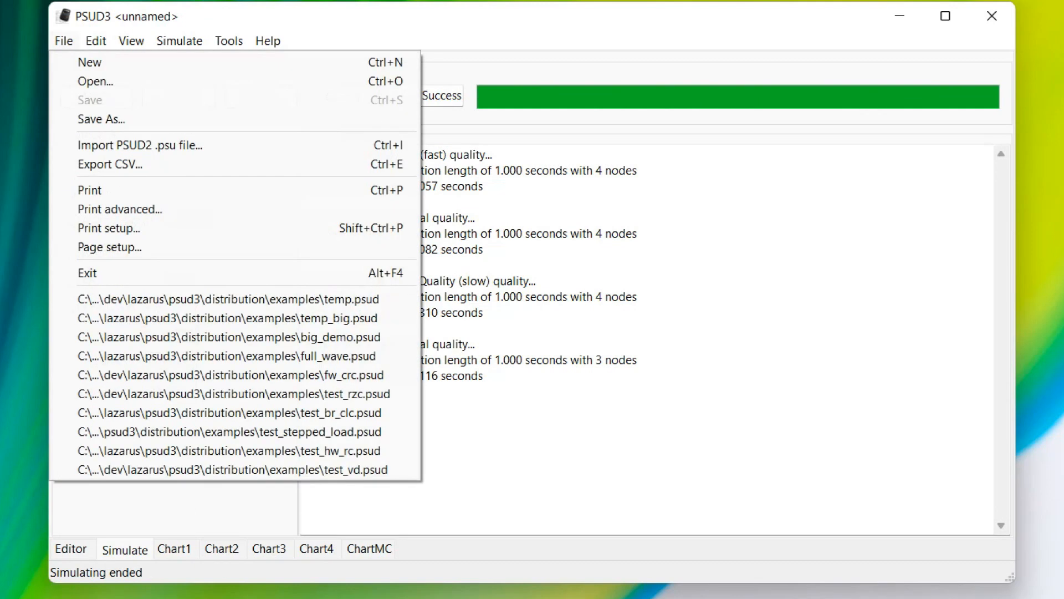
{"action": "left_click", "coordinate": [110, 164]}
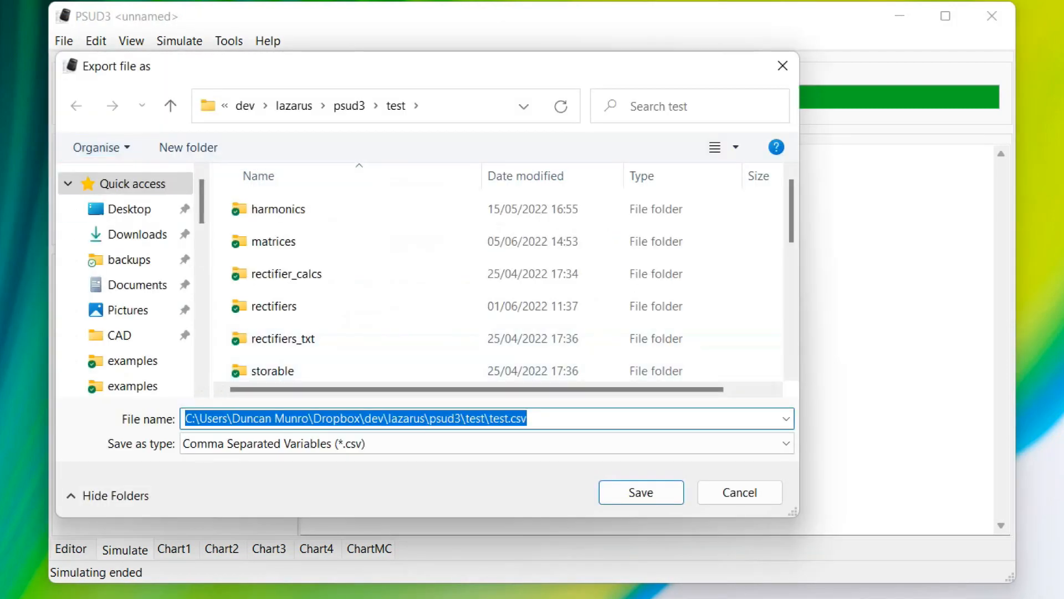
{"action": "key", "text": "Return"}
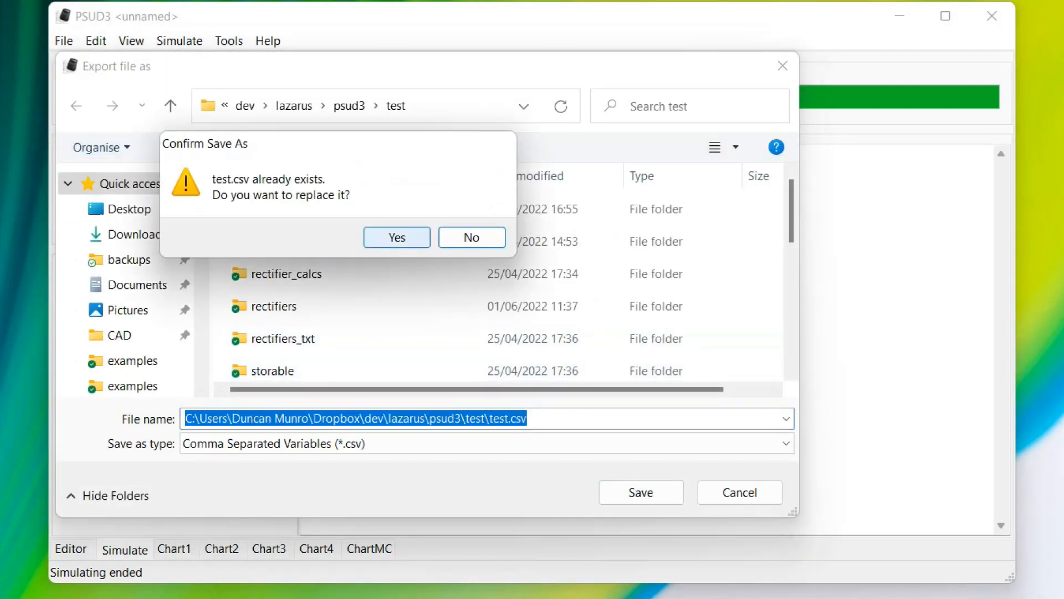
{"action": "key", "text": "Return"}
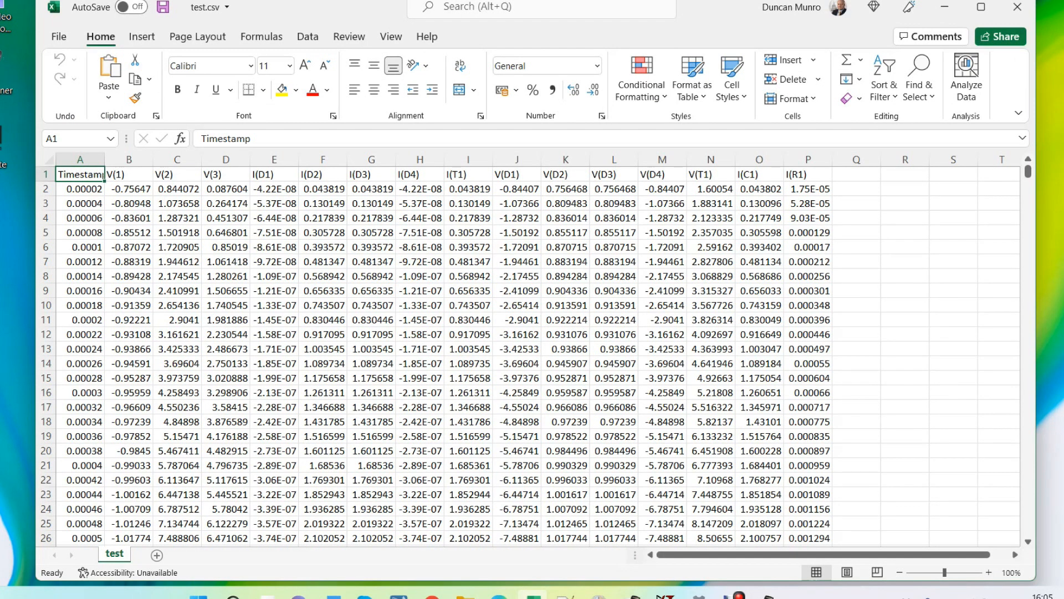
Step: Examine the exported test.csv data from the first to the last timestamp and across the voltage and current column headers
{"action": "key", "text": "End"}
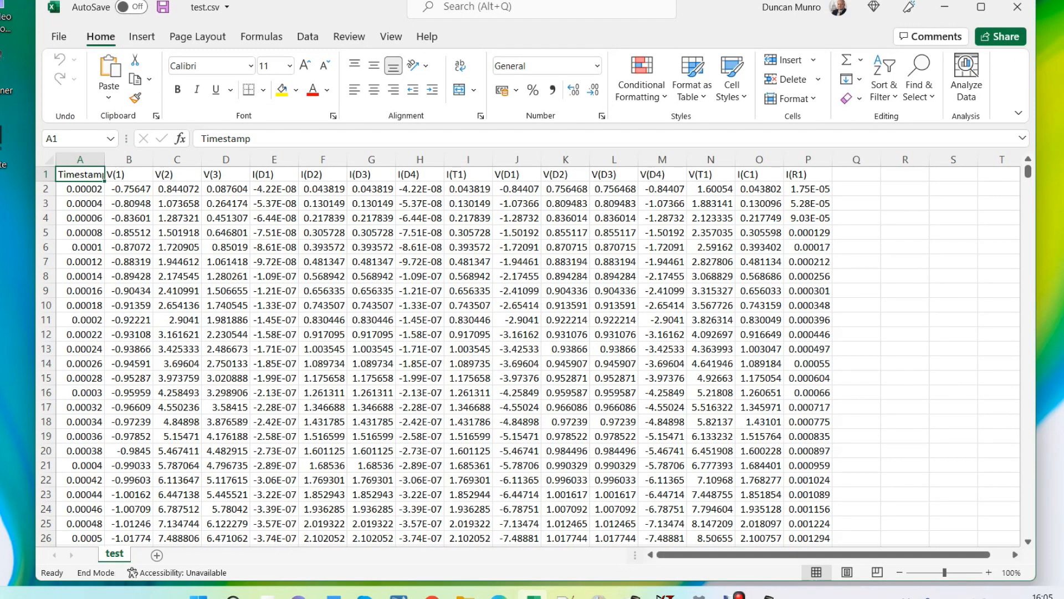
{"action": "key", "text": "Down"}
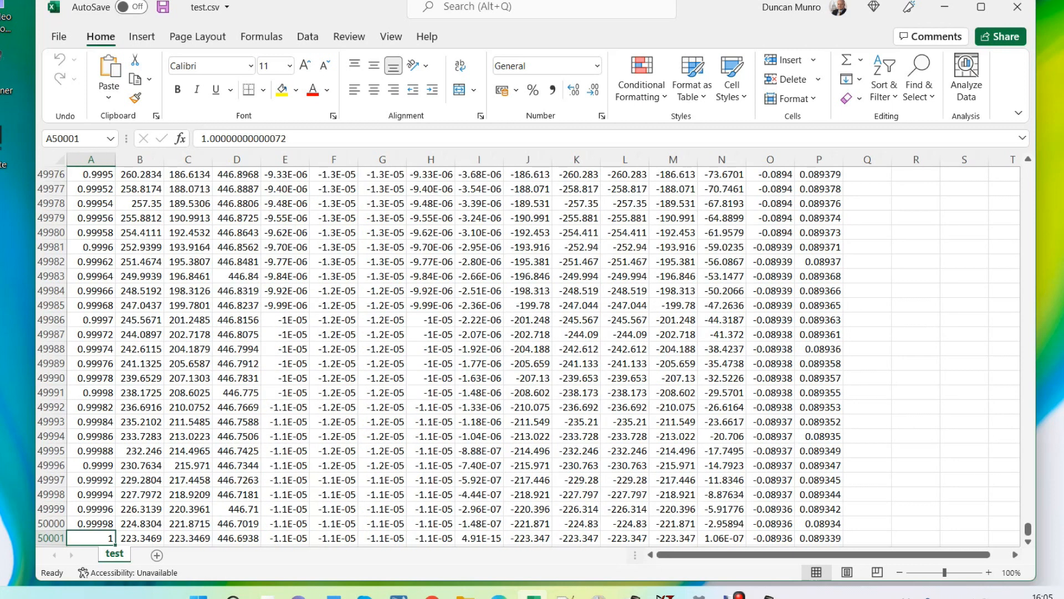
{"action": "key", "text": "ctrl+Home"}
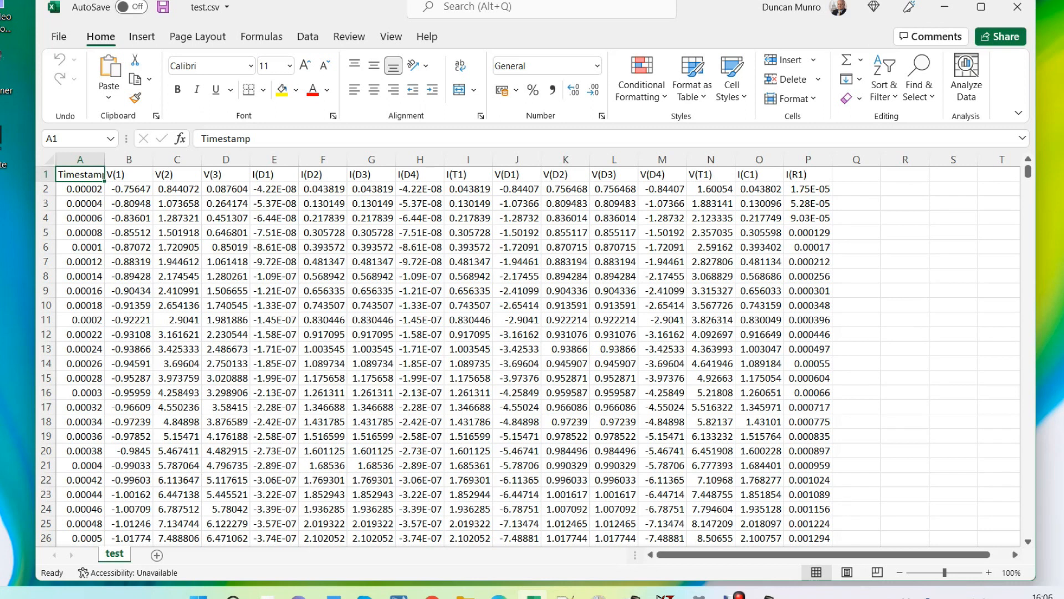
{"action": "key", "text": "Right"}
{"action": "key", "text": "Right"}
{"action": "key", "text": "Right"}
{"action": "key", "text": "Right"}
{"action": "key", "text": "Right"}
{"action": "key", "text": "Right"}
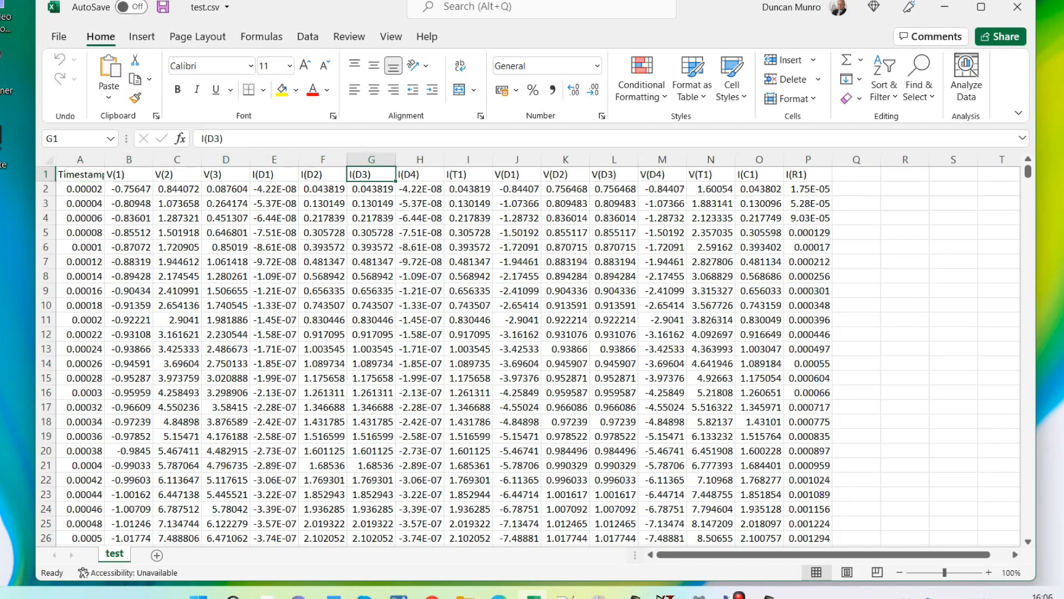
{"action": "key", "text": "Right"}
{"action": "key", "text": "Right"}
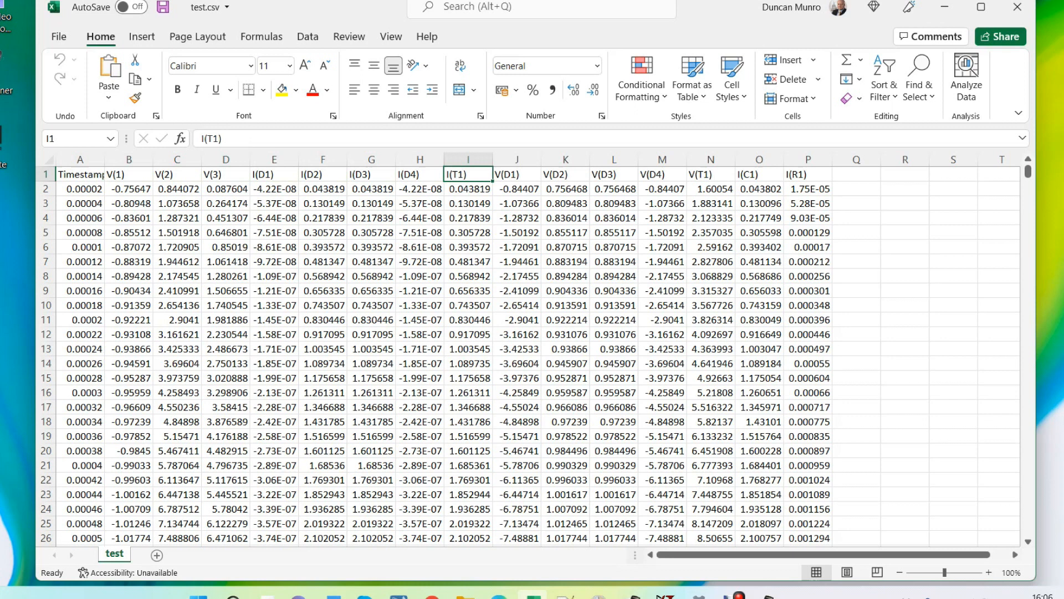
Step: Insert a basic line chart of all the V(3) values, from cell D2 down to row 50001
{"action": "key", "text": "Left"}
{"action": "key", "text": "Left"}
{"action": "key", "text": "Left"}
{"action": "key", "text": "Left"}
{"action": "key", "text": "Left"}
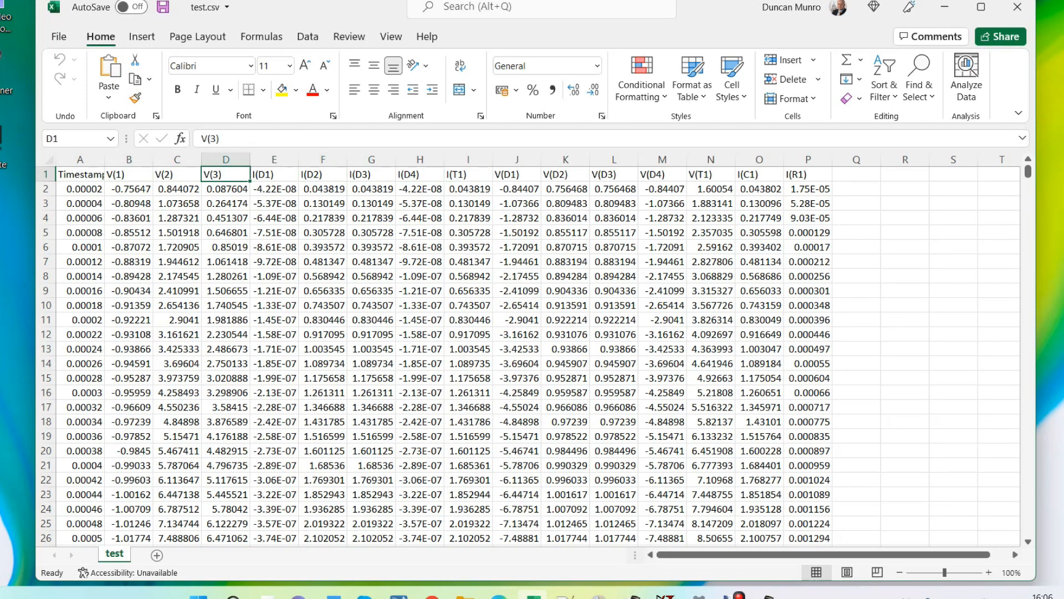
{"action": "key", "text": "Down"}
{"action": "key", "text": "End"}
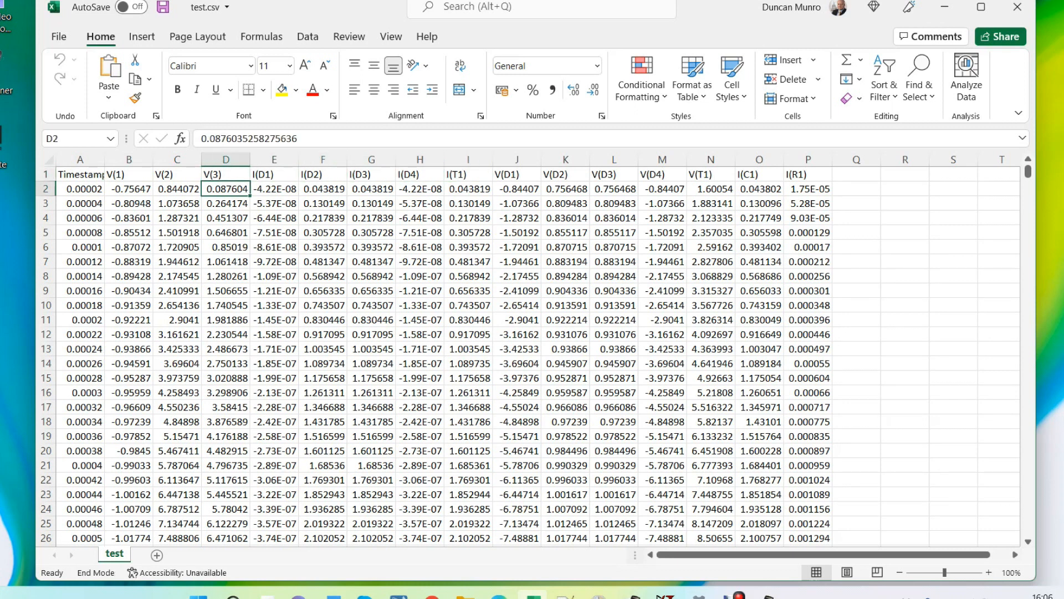
{"action": "key", "text": "shift+Down"}
{"action": "key", "text": "alt+i"}
{"action": "key", "text": "h"}
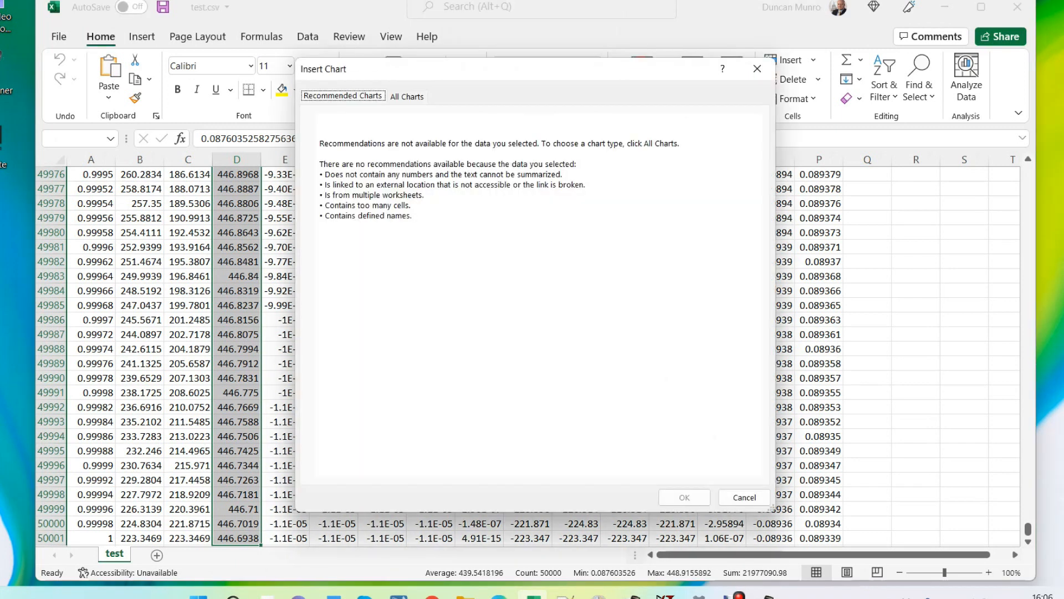
{"action": "left_click", "coordinate": [407, 97]}
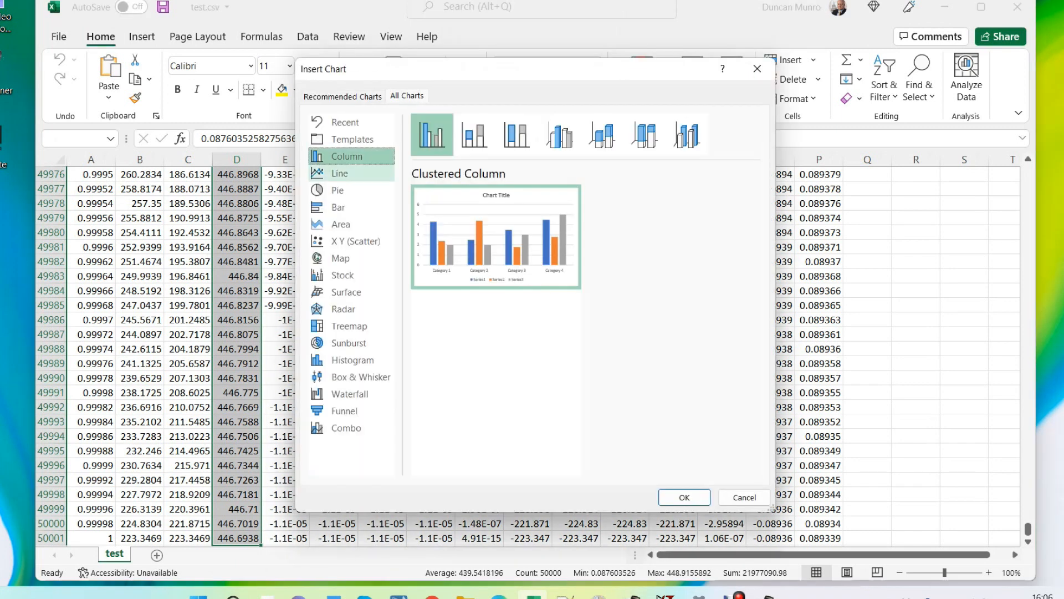
{"action": "left_click", "coordinate": [352, 191]}
{"action": "left_click", "coordinate": [351, 173]}
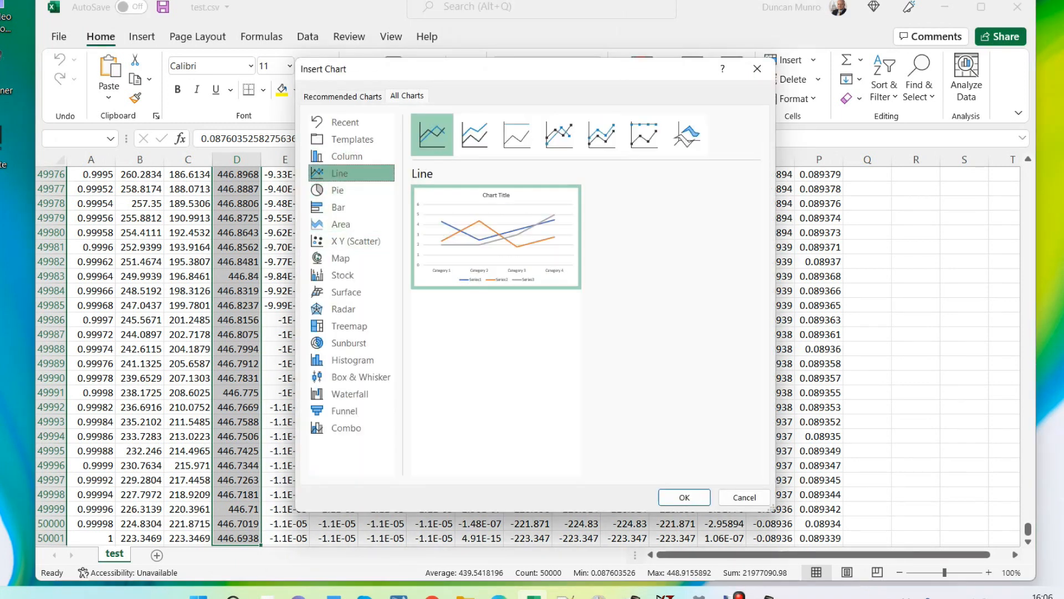
{"action": "left_click", "coordinate": [432, 135]}
{"action": "left_click", "coordinate": [684, 498]}
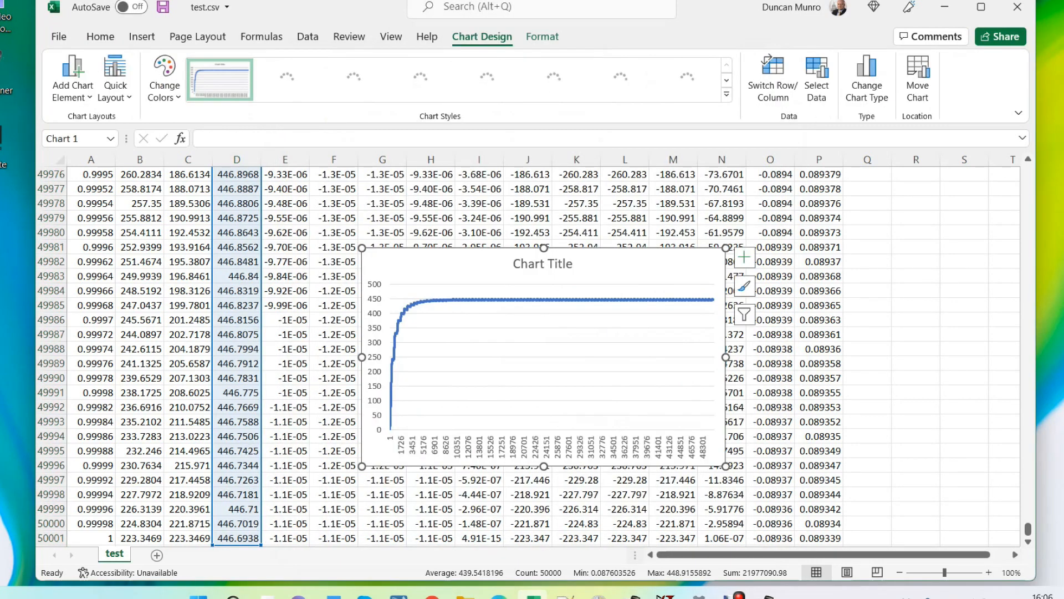